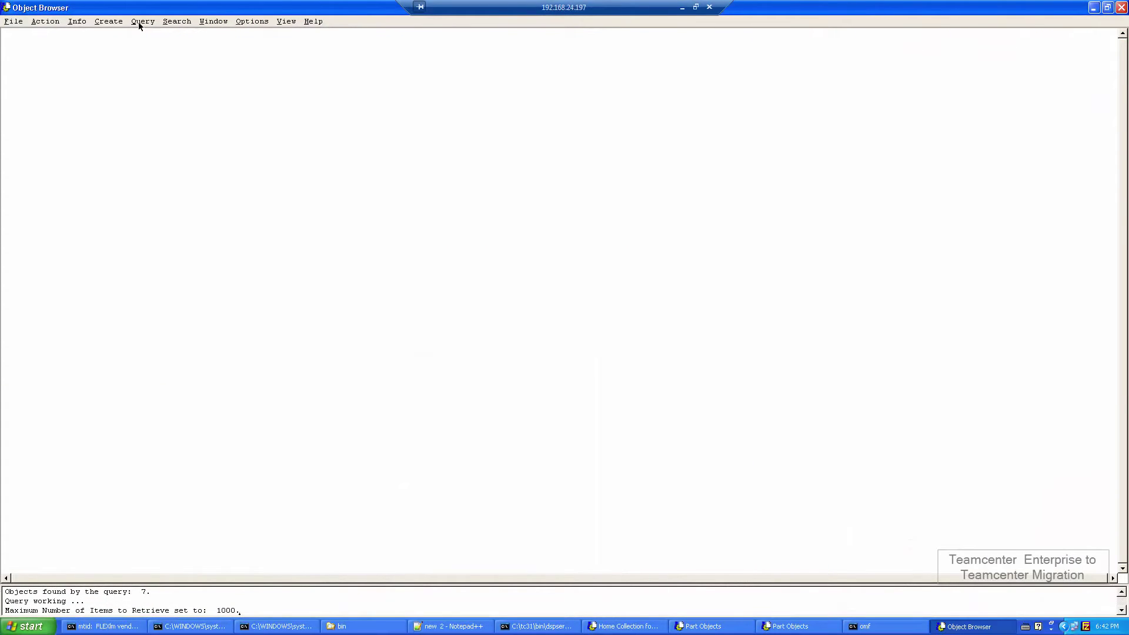
Query the product structure for the assembly with part number S_C_SWBS_101.
click(139, 22)
mouse_move(353, 102)
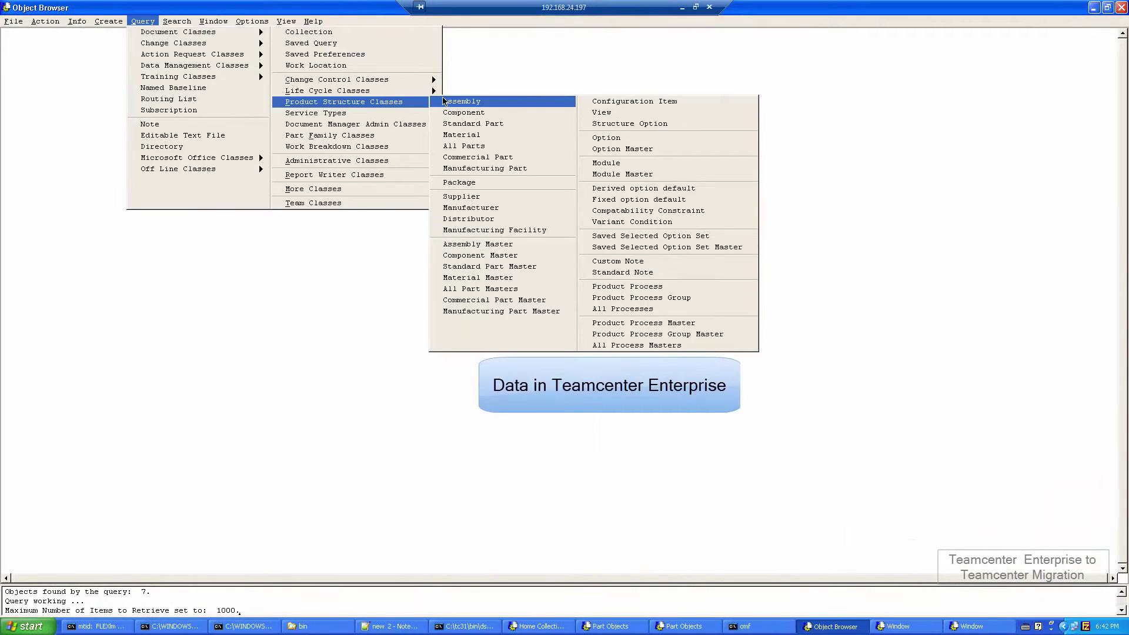
click(462, 102)
text(S_C_SWBS_101)
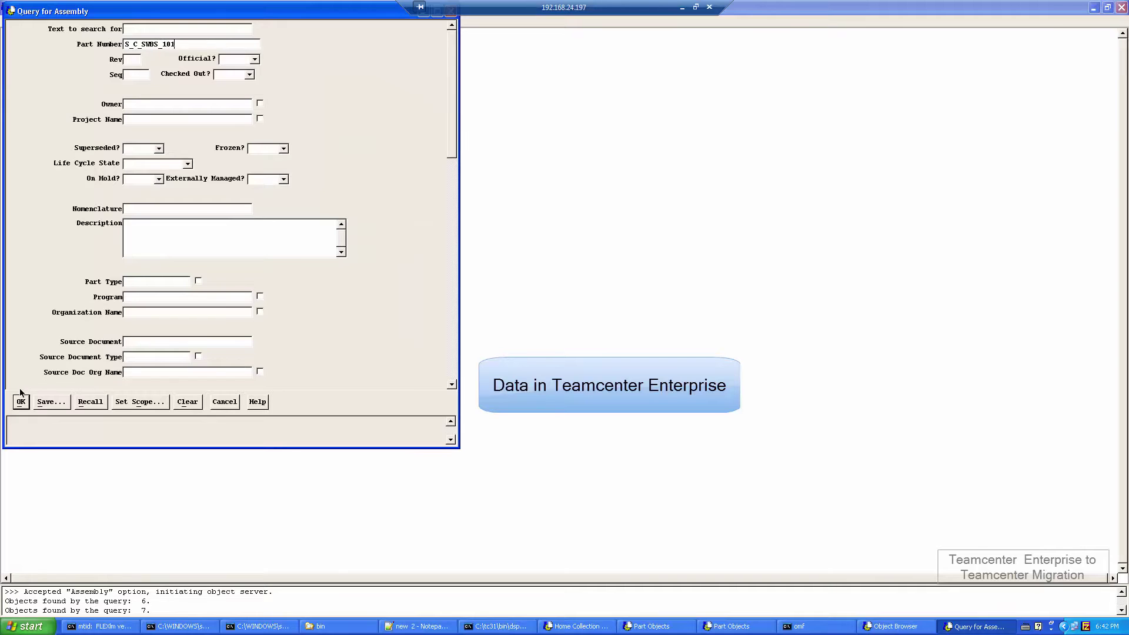
click(21, 402)
Expand the found assembly S_C_SWBS_101 through multiple levels of its Uses Parts relationship.
click(65, 54)
right_click(56, 52)
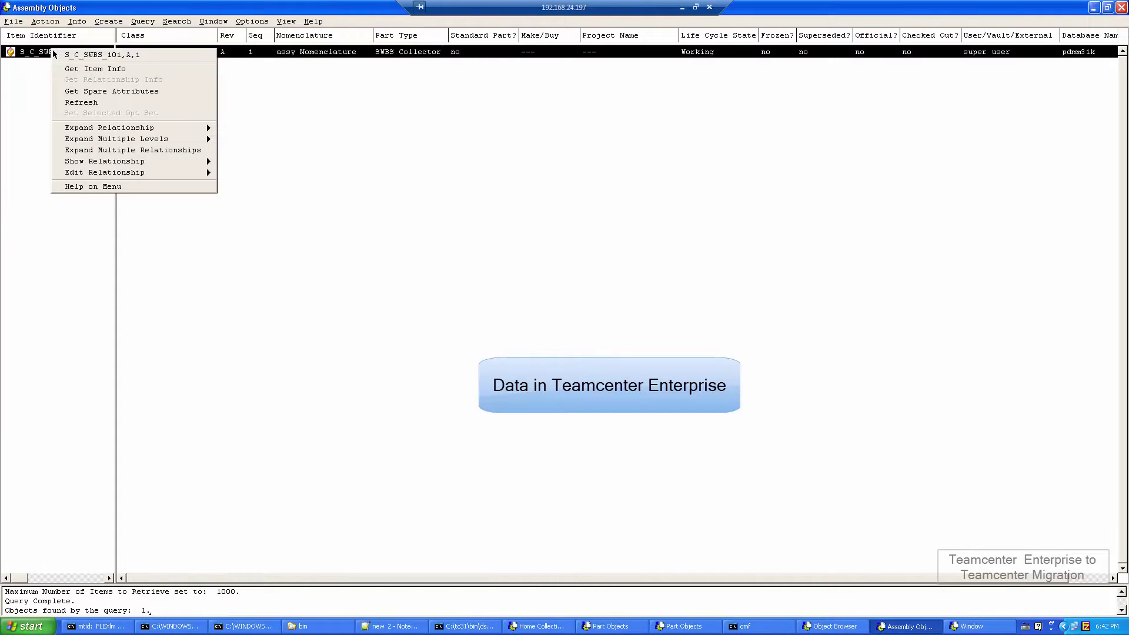
mouse_move(186, 144)
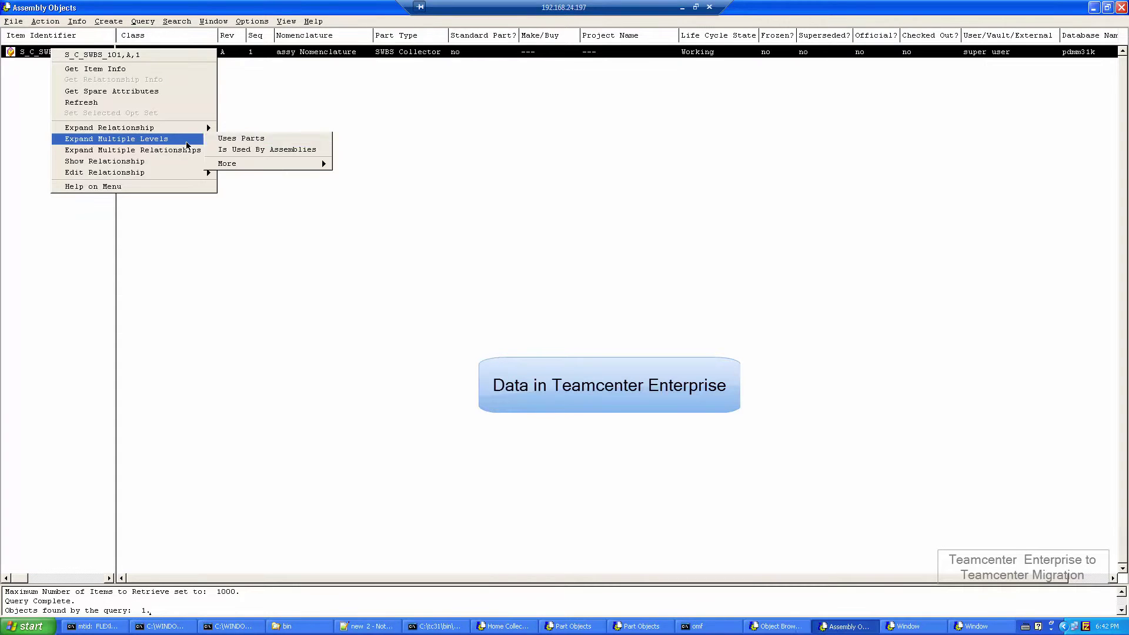
click(238, 141)
Show the documents representing the S_C_INSTL_301 assembly in a separate list.
click(1116, 100)
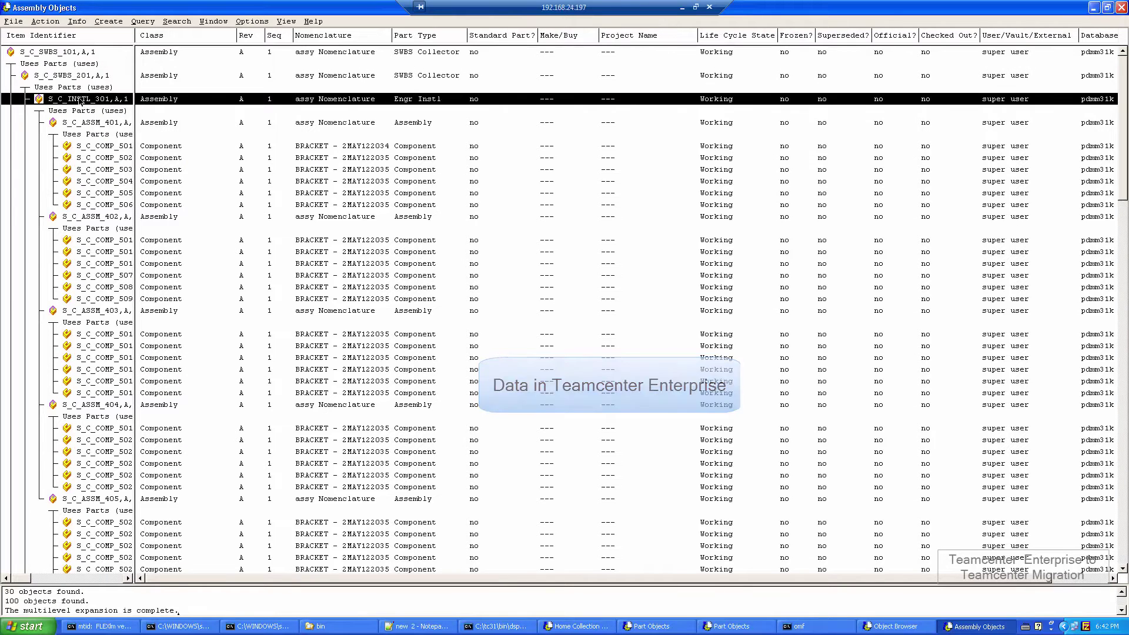
mouse_move(1119, 104)
mouse_down()
mouse_move(1121, 141)
mouse_move(1112, 101)
mouse_up()
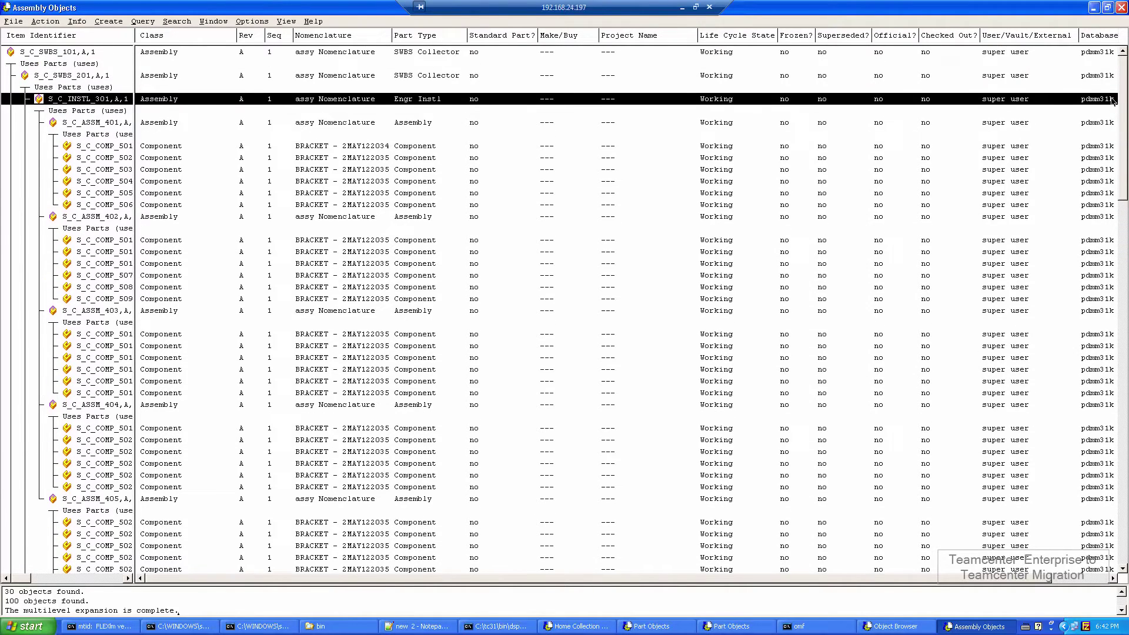
right_click(79, 100)
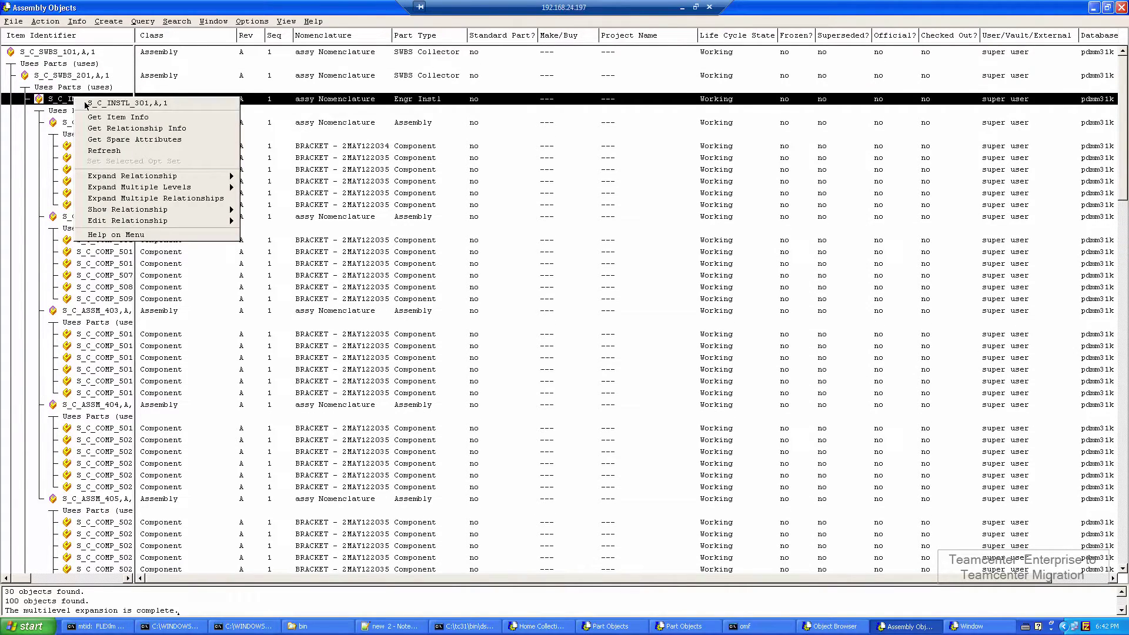
click(205, 213)
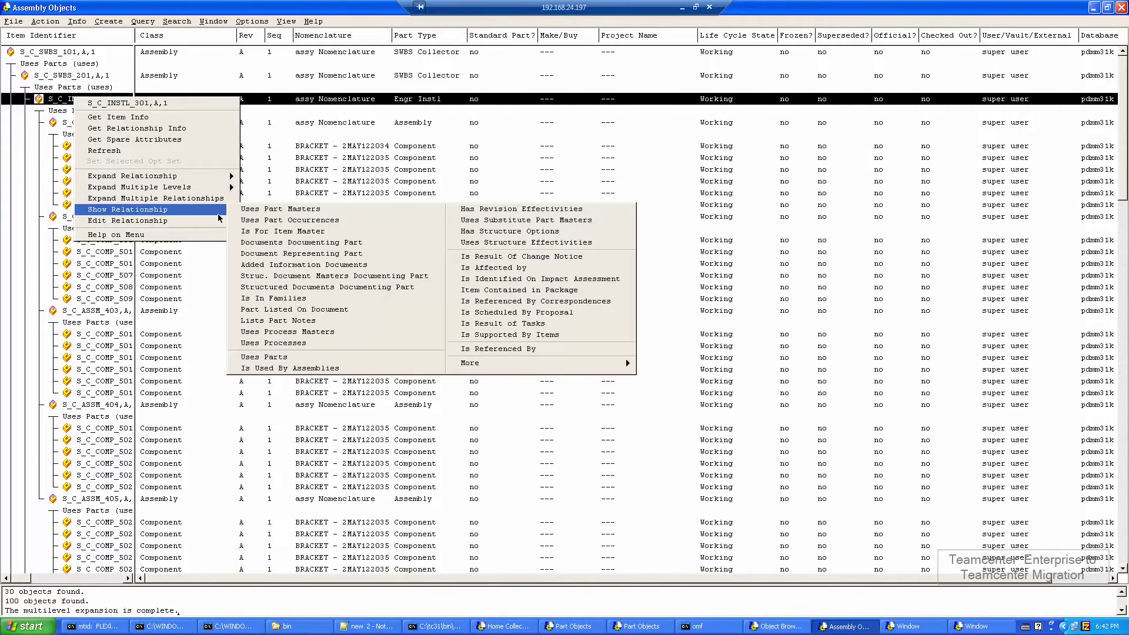
click(295, 253)
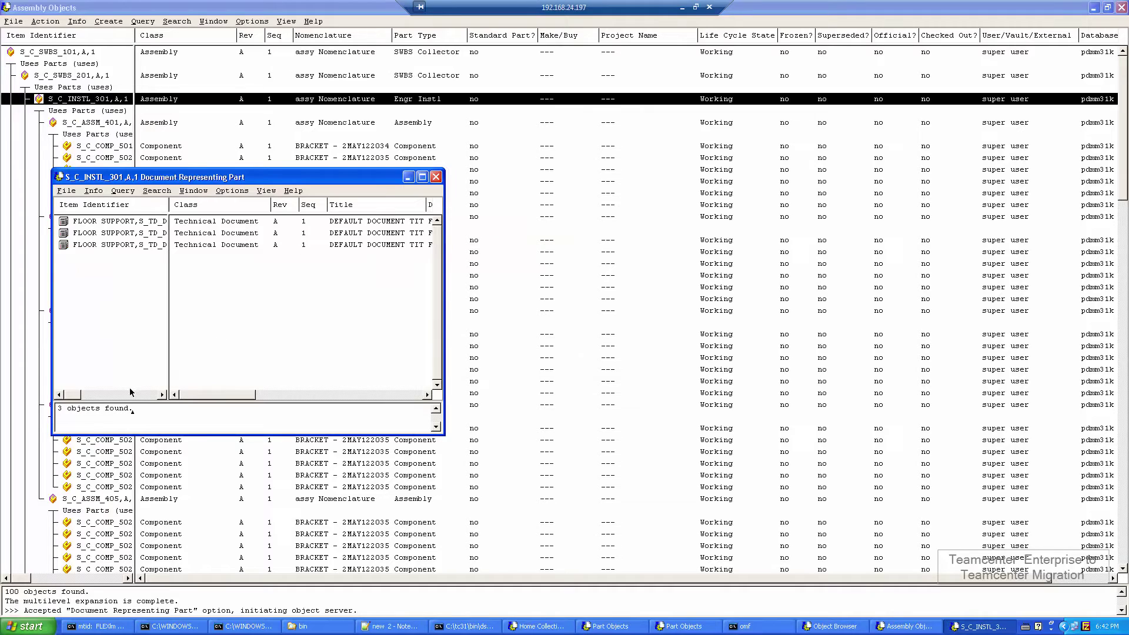
drag(73, 394, 80, 394)
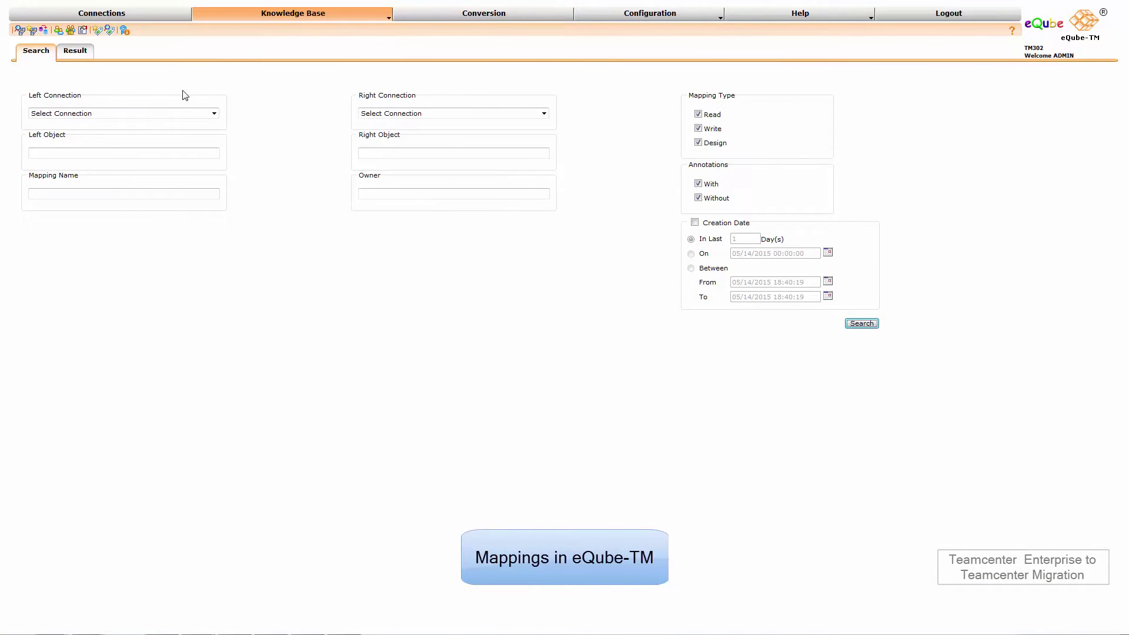
In eQube-TM, search mappings from 1-Tc Enterprise Connection to 2-TC UA Connection and open TcEntToTcUnifiedMap.
click(173, 117)
click(123, 132)
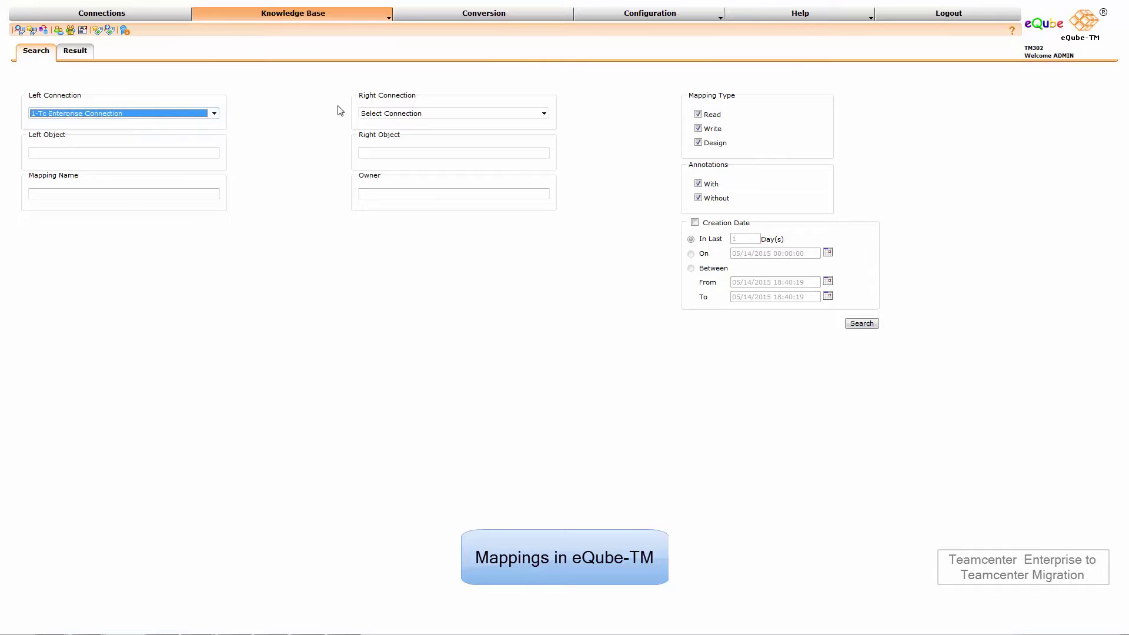
click(409, 114)
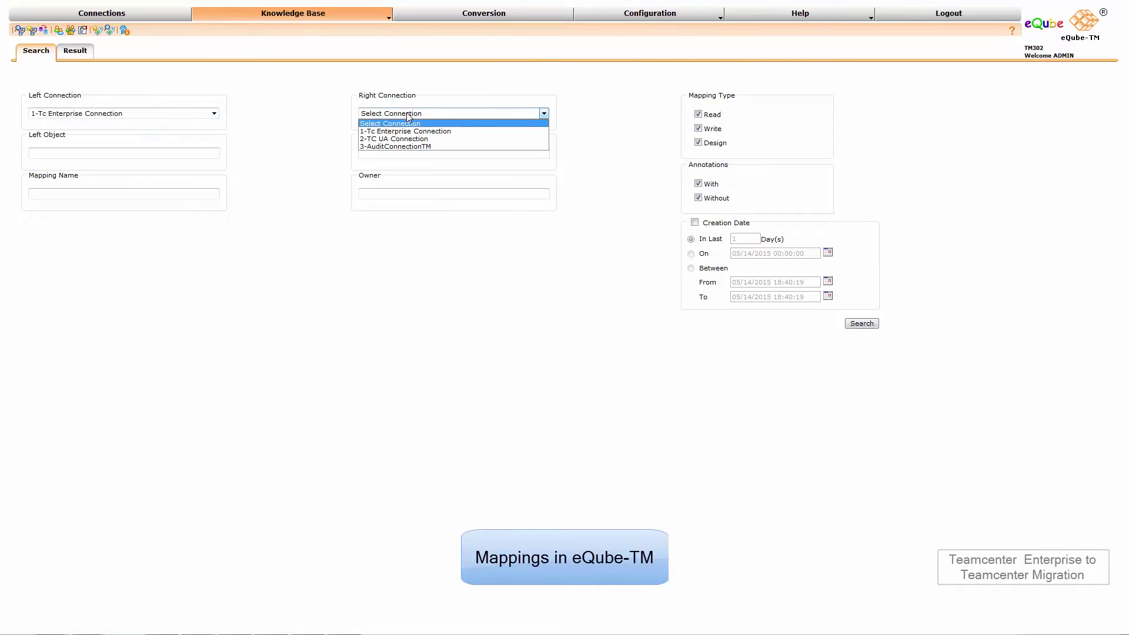
click(394, 140)
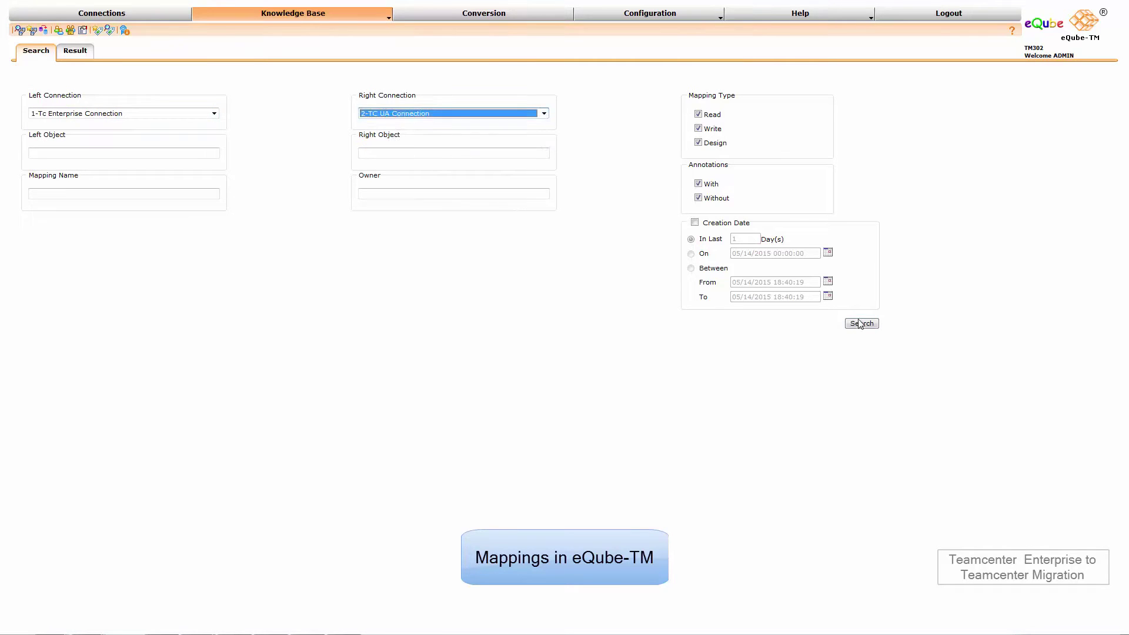
click(862, 323)
click(86, 171)
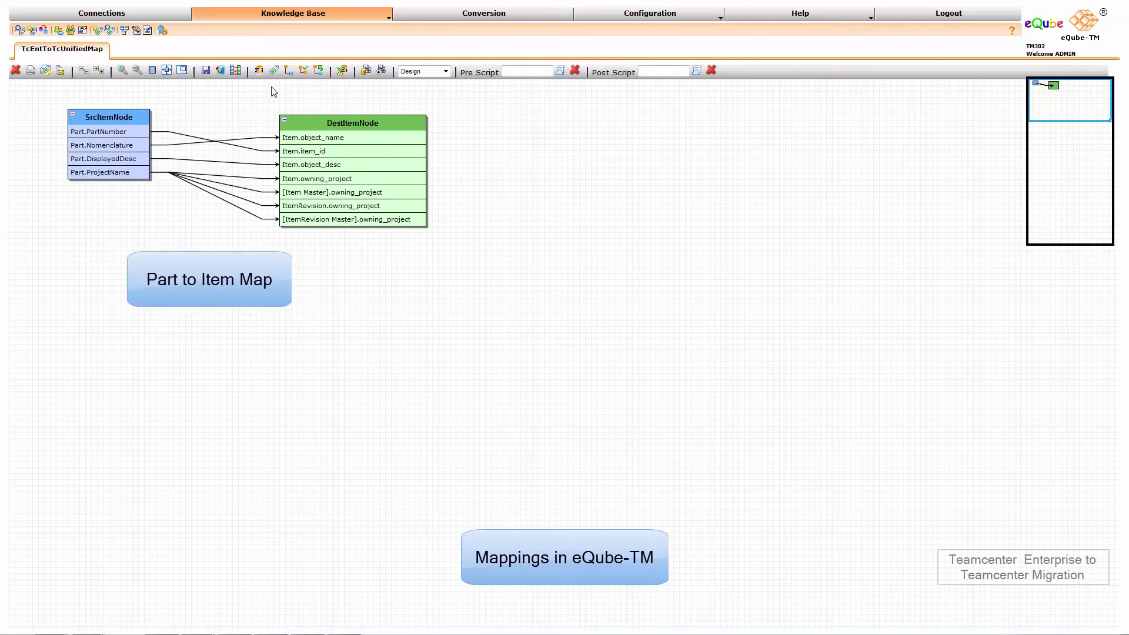
Display the tags on the mapping nodes and inspect the parameters of the IfExsist tag applied to DestItemNode's Item object.
click(275, 72)
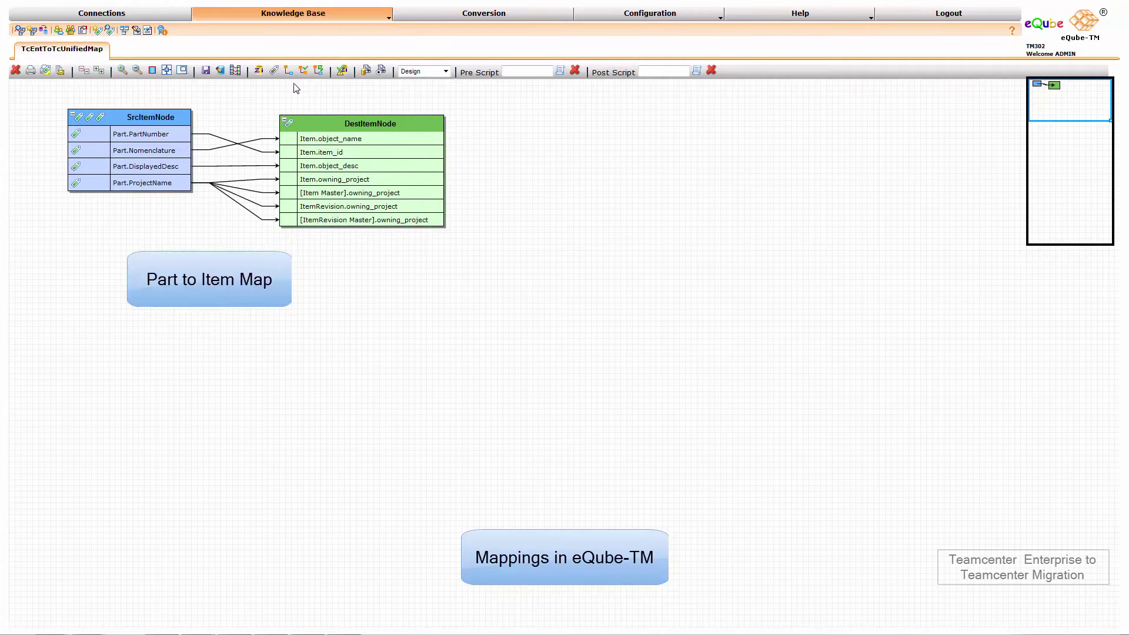
right_click(340, 157)
click(366, 176)
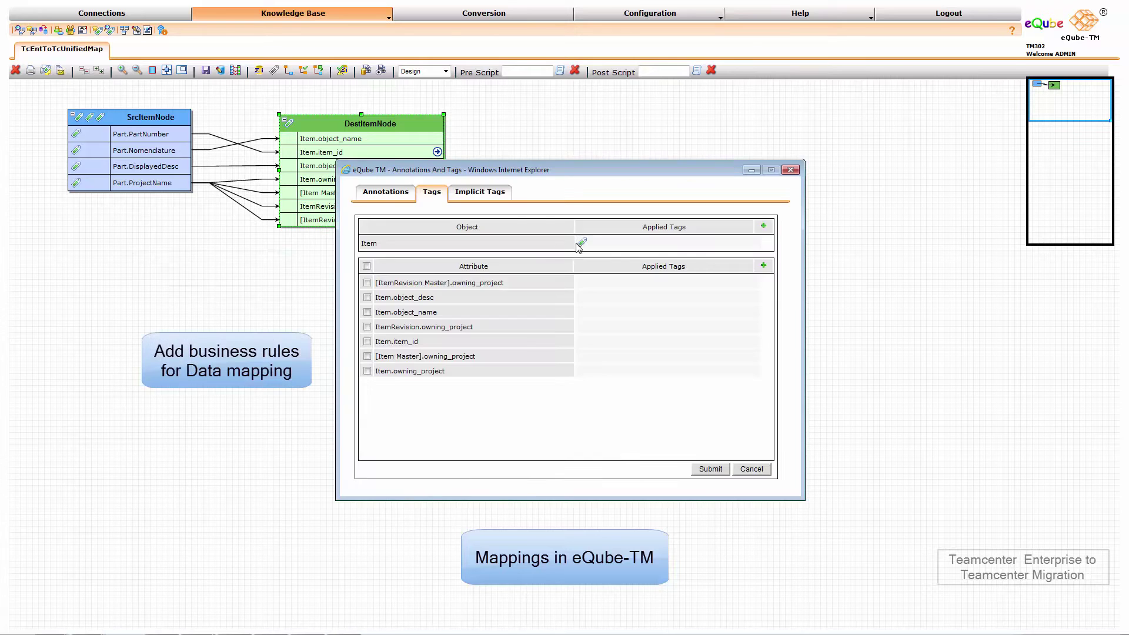
click(583, 246)
drag(714, 315, 714, 332)
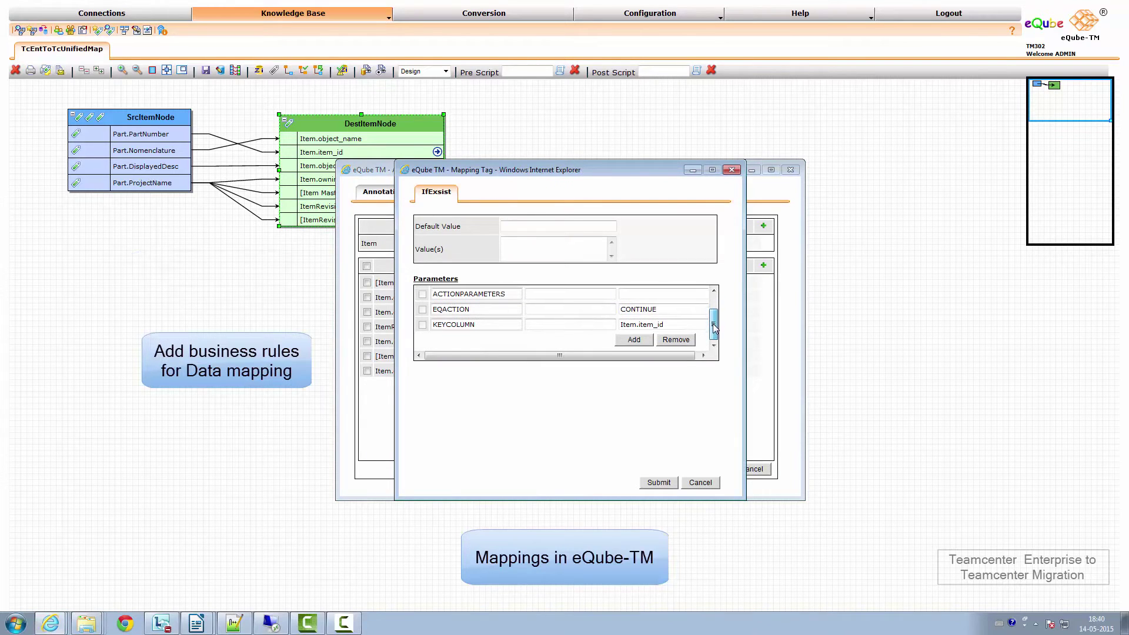
click(701, 482)
click(757, 469)
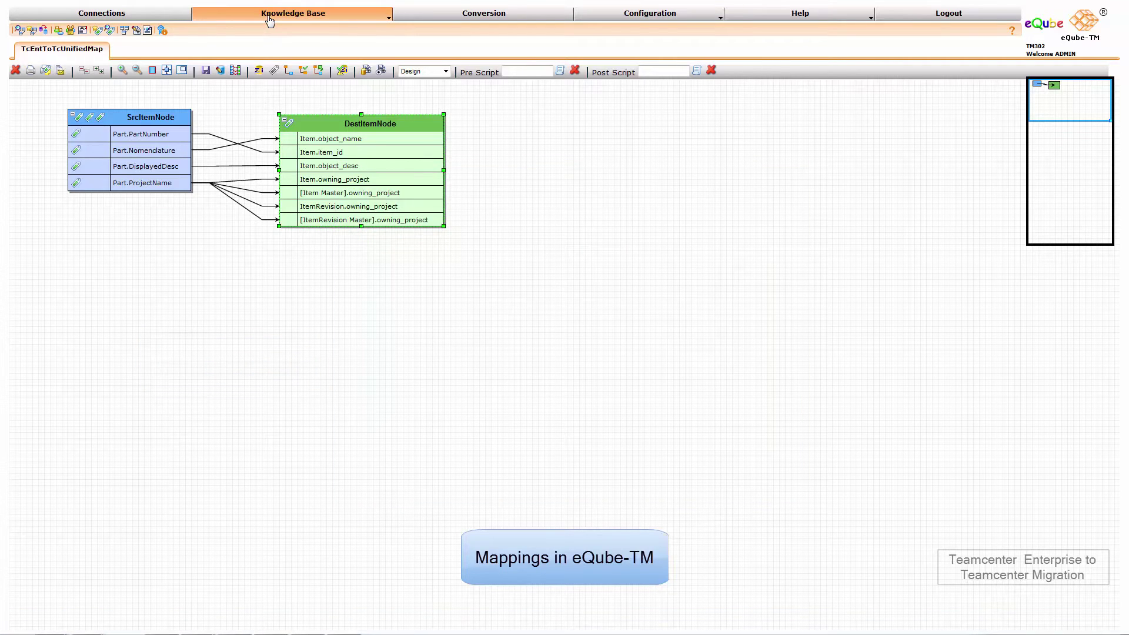
Return to the mapping search results, open TcEntToTcUnifiedDocMap and display its tags.
click(269, 21)
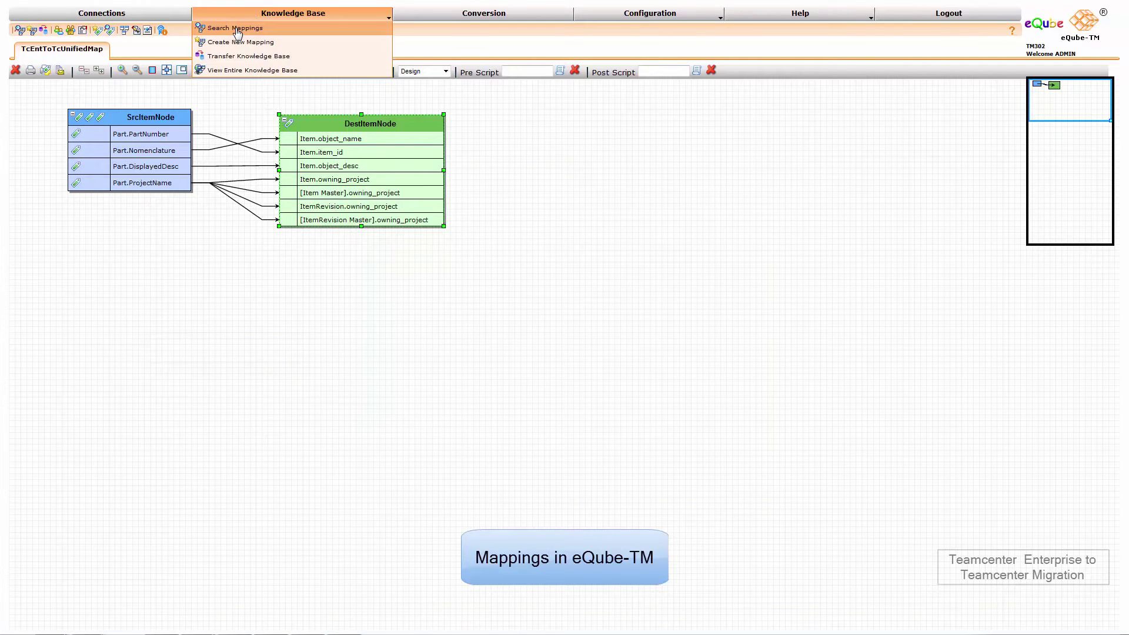
click(238, 27)
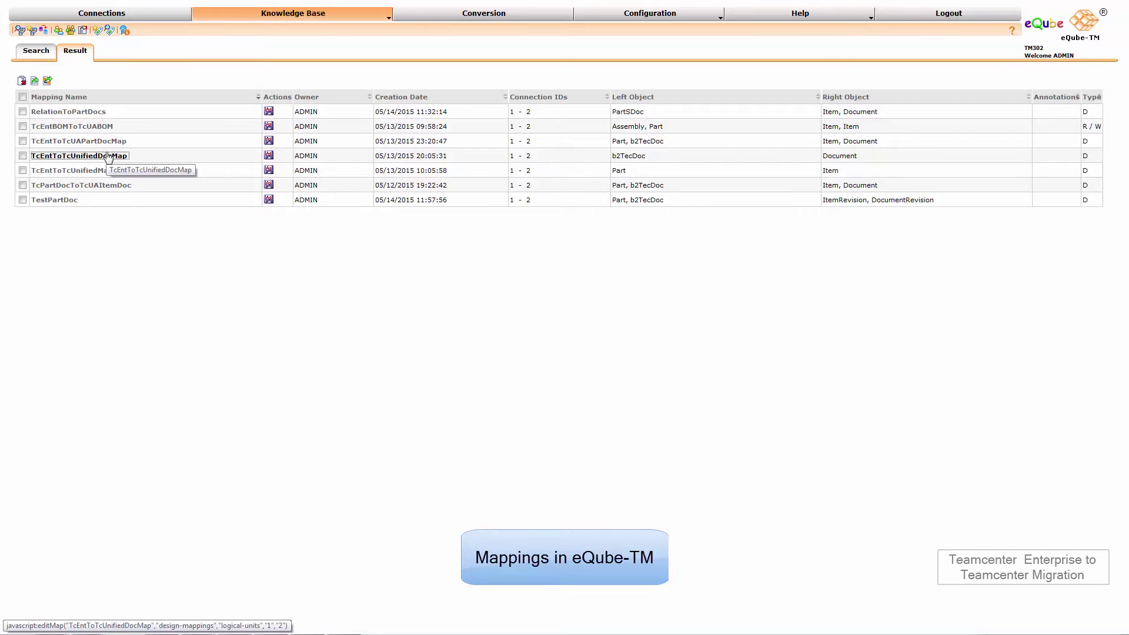
click(112, 156)
click(275, 73)
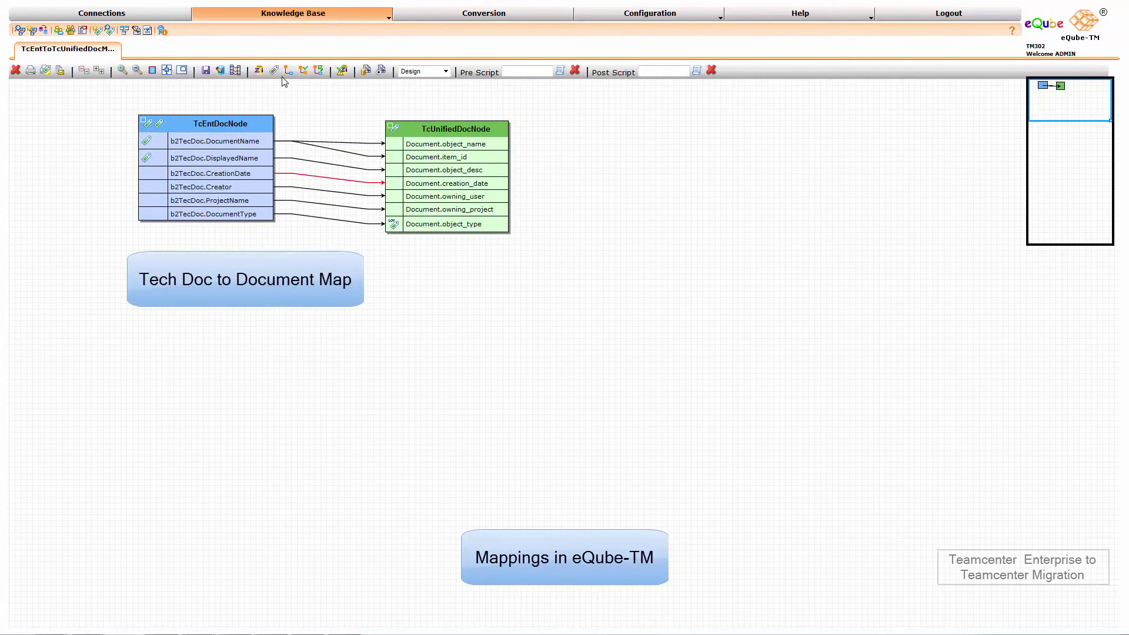
Review the tags applied to TcUnifiedDocNode and examine the mapping link between CreationDate and creation_date.
click(447, 156)
click(502, 157)
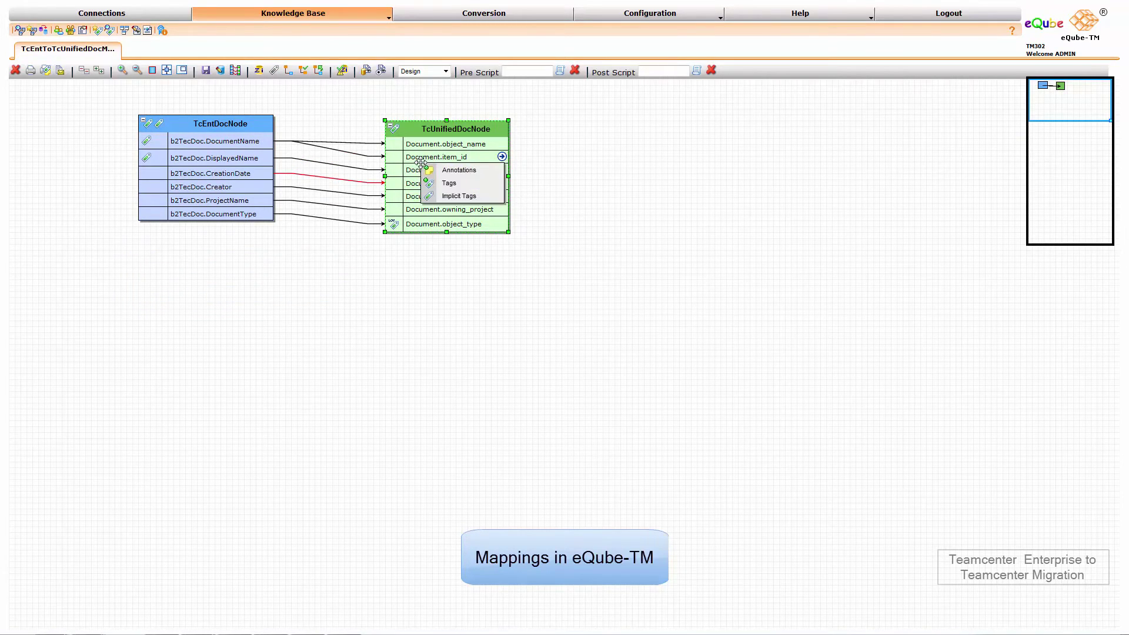
click(449, 183)
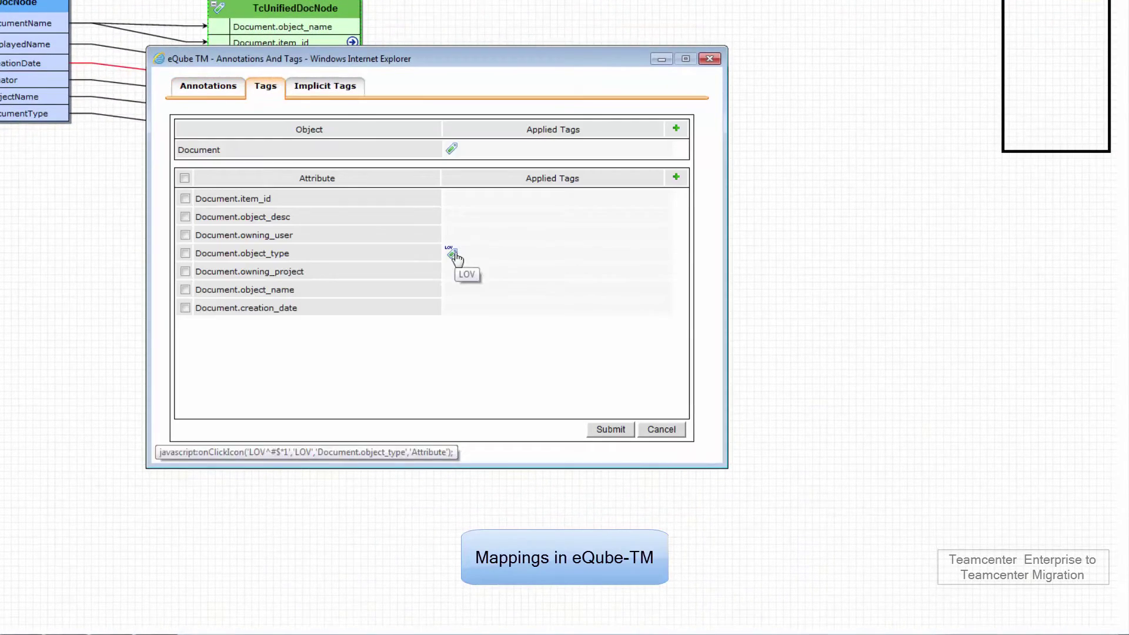
click(661, 430)
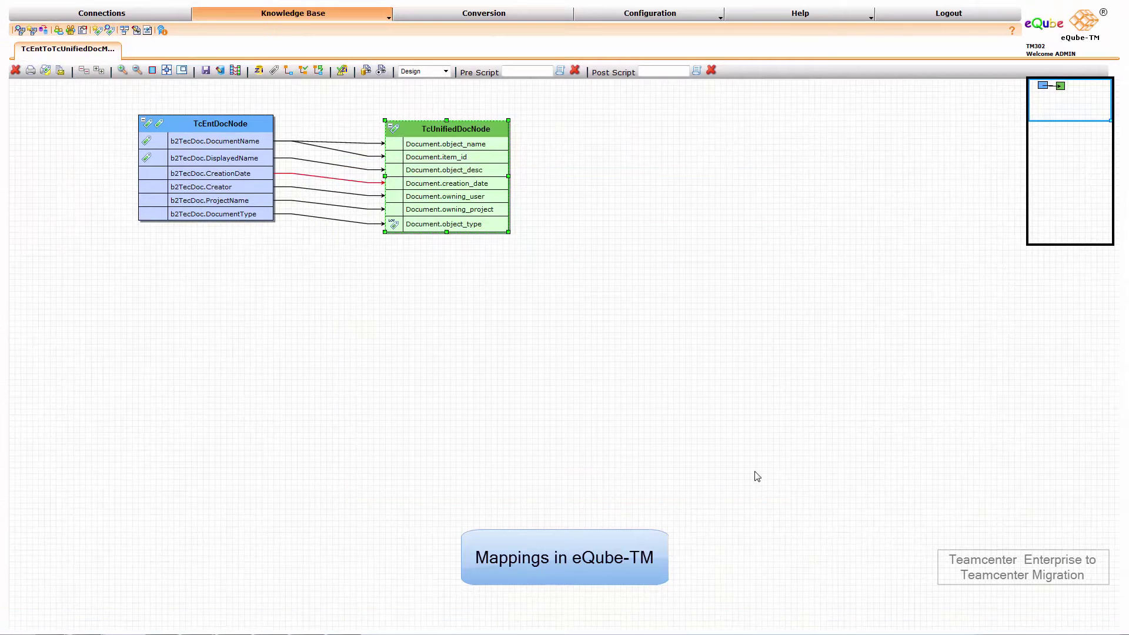
mouse_move(340, 182)
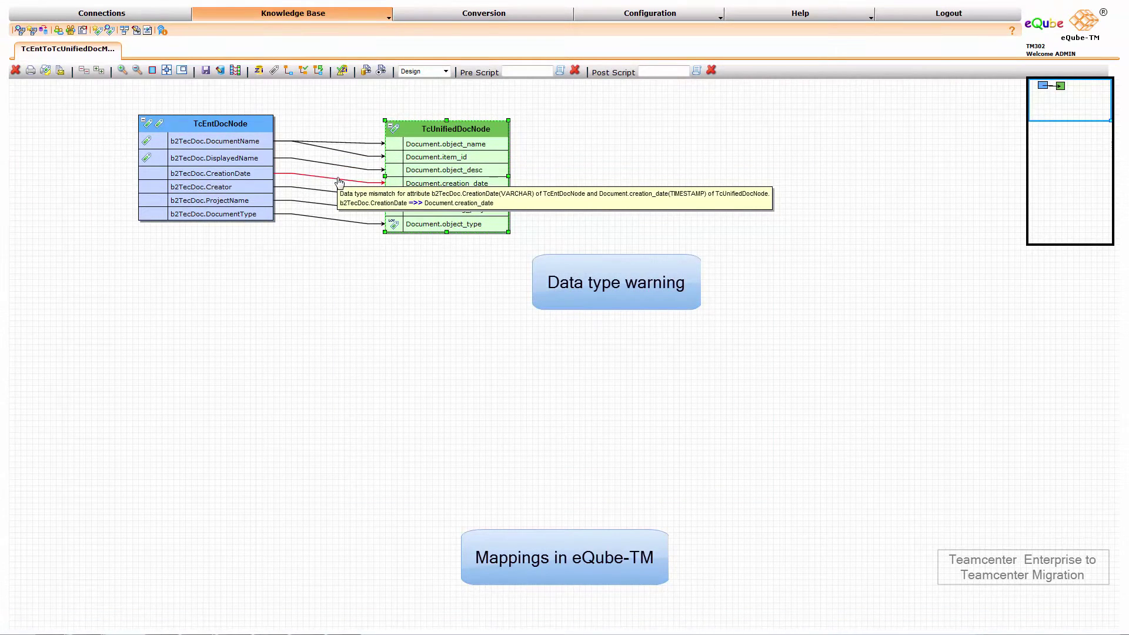
Open the TcPartDocToTcUAItemDoc mapping and view the definition of the relation between TcItemNode and TcUnifiedDocNode.
click(266, 14)
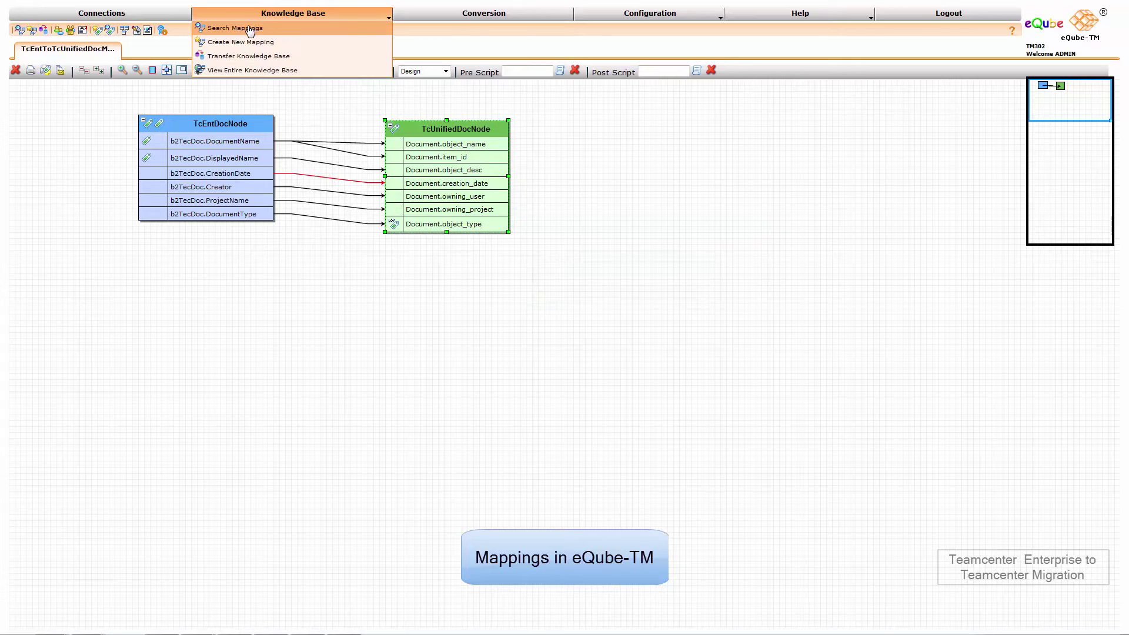
click(251, 32)
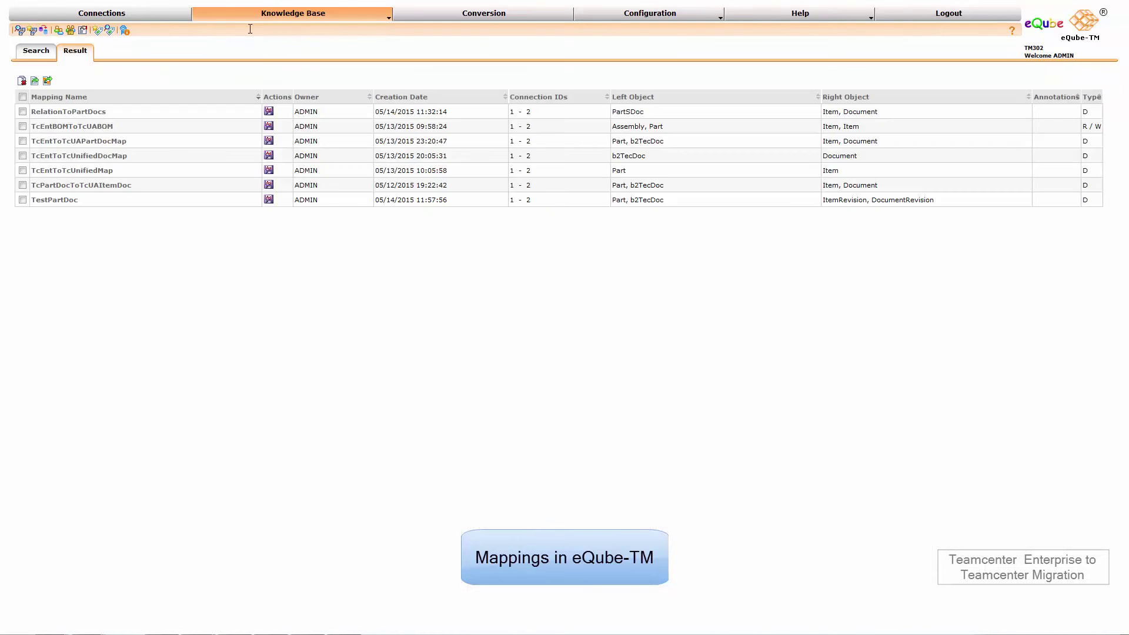
click(95, 186)
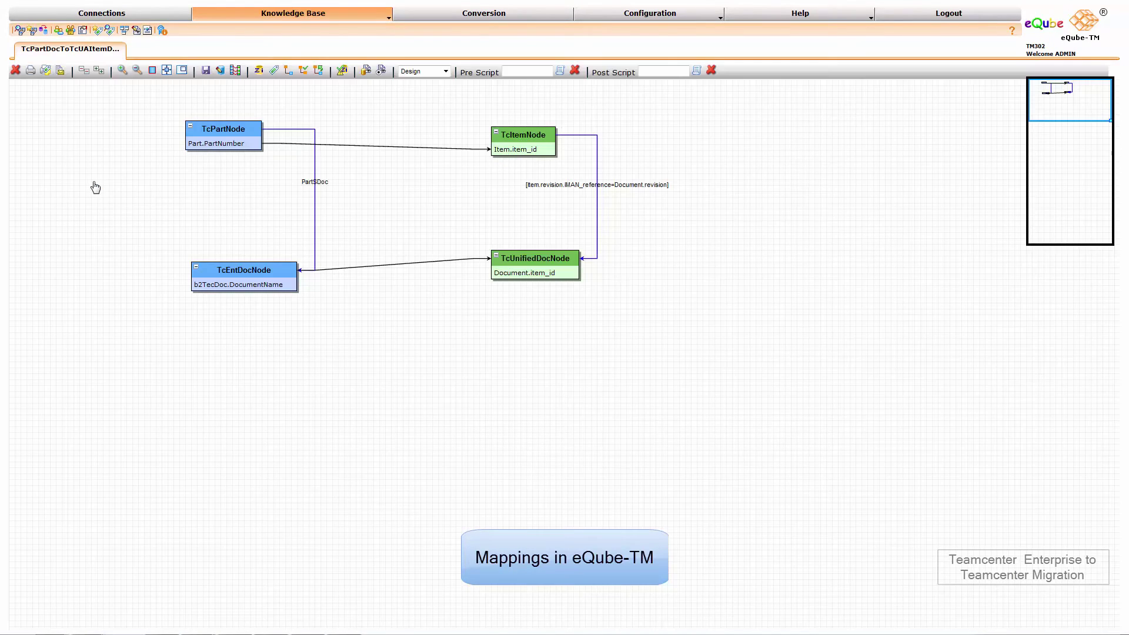
double_click(597, 198)
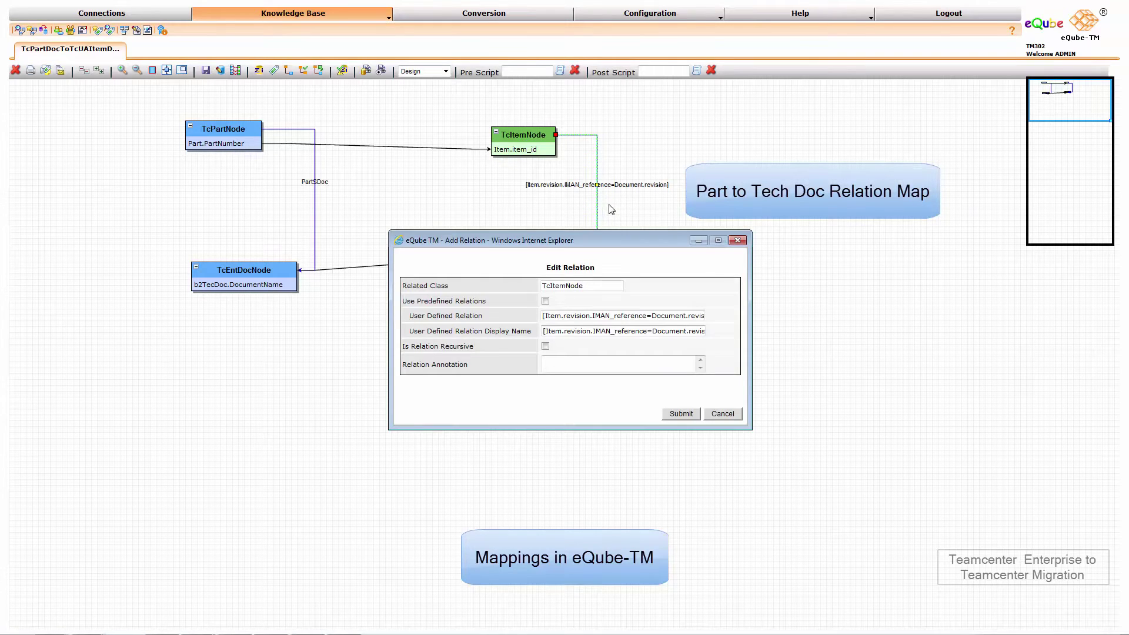
click(723, 414)
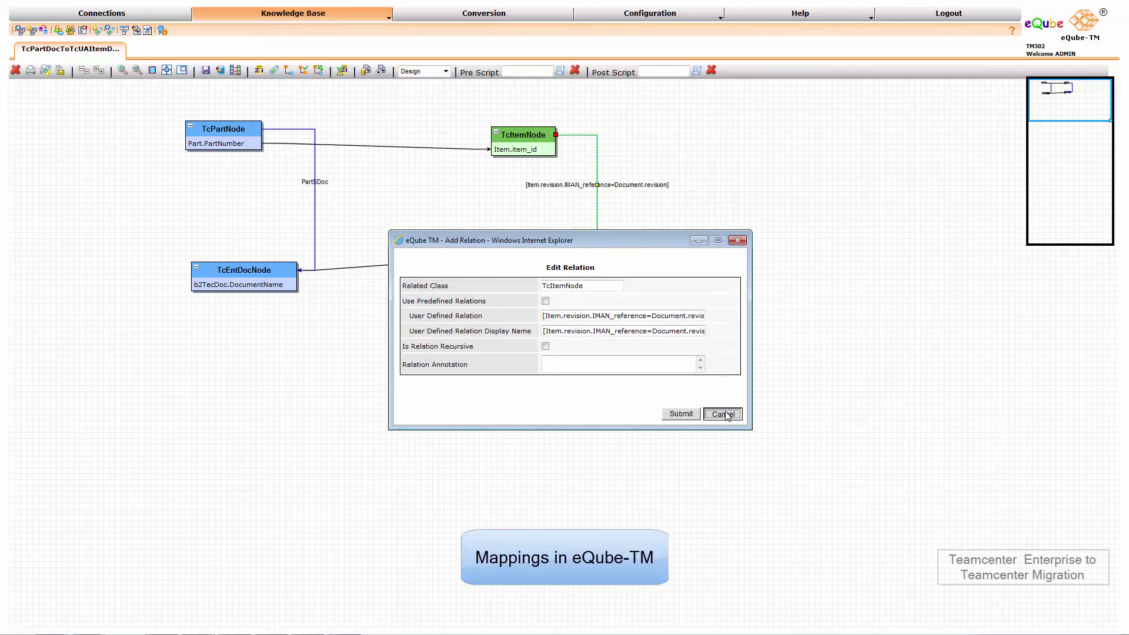
Display the tags on the part-to-document relation map and inspect the IfExsist tag's parameters on TcItemNode's Item object.
click(280, 70)
click(512, 138)
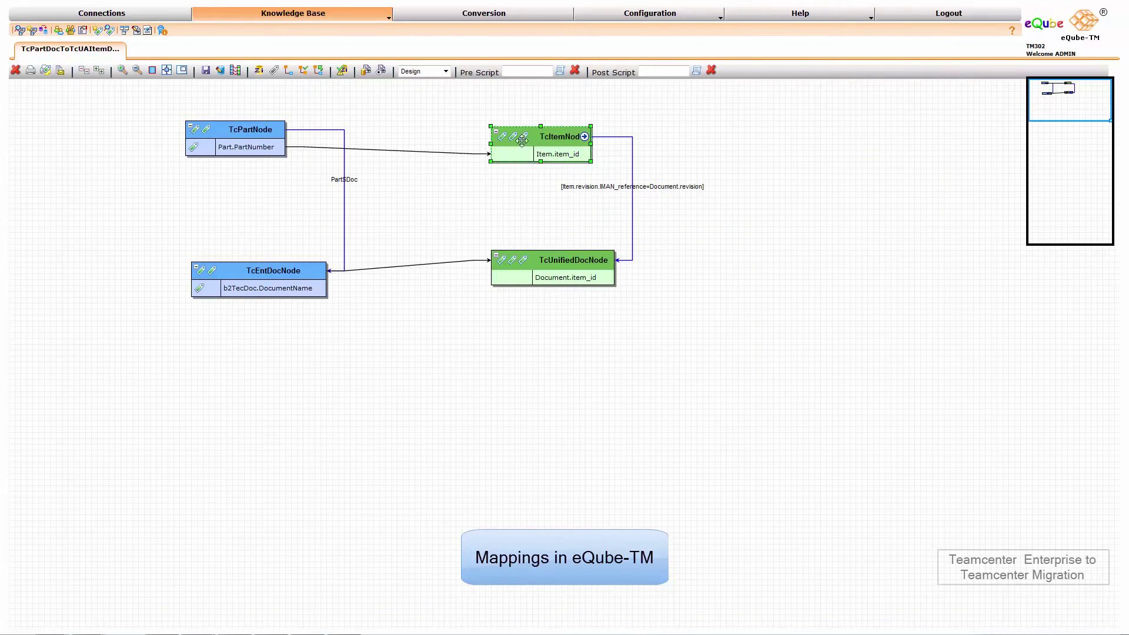
right_click(513, 138)
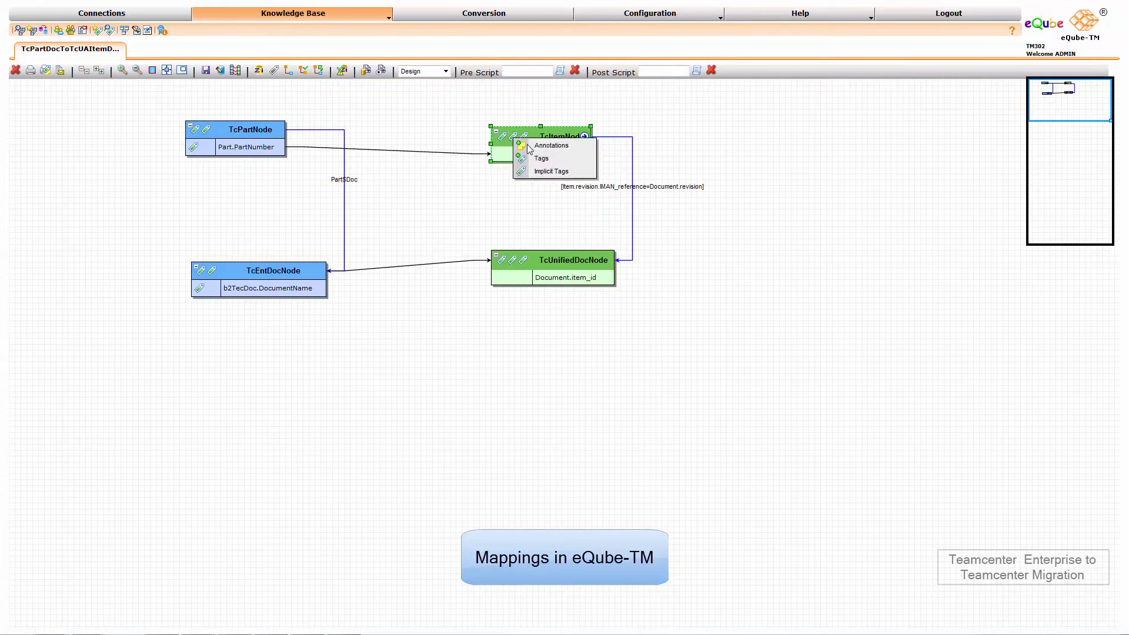
click(536, 157)
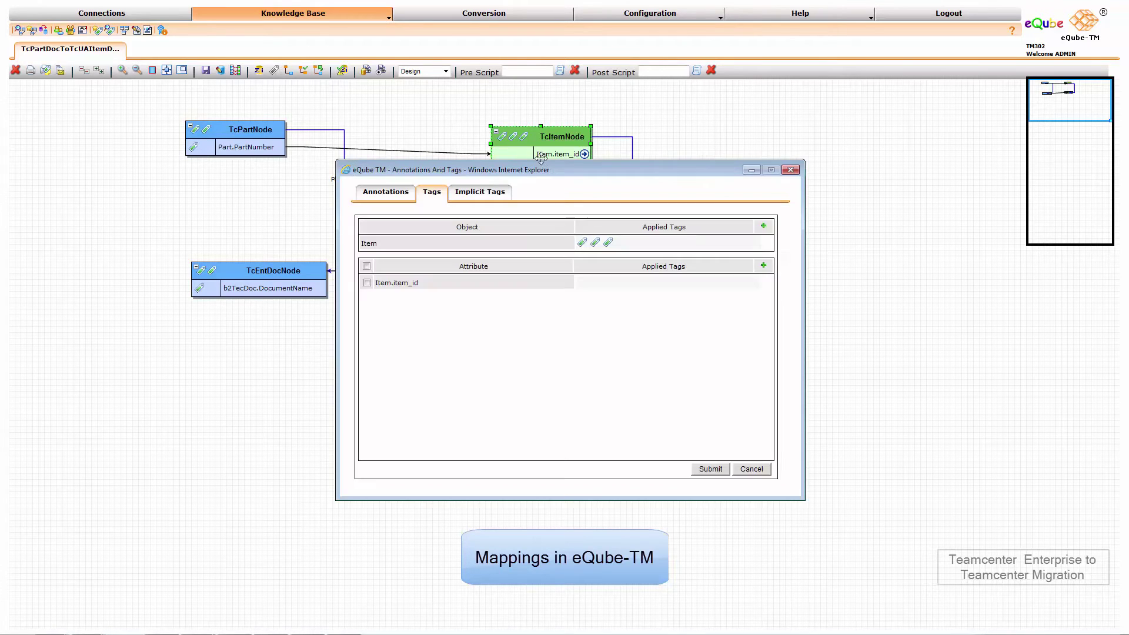
click(583, 244)
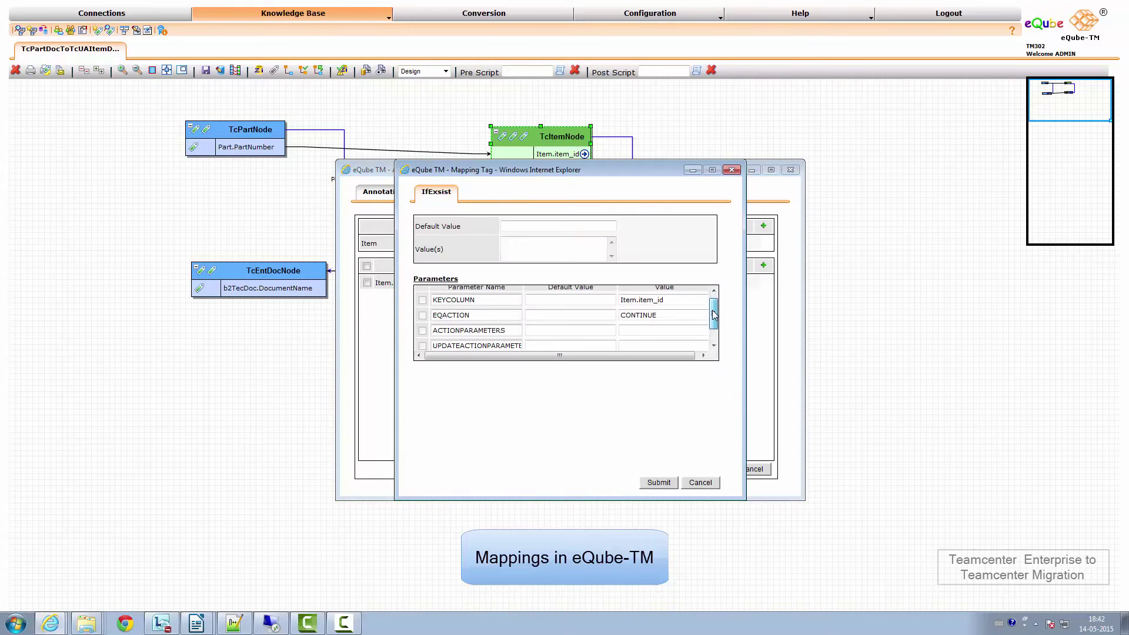
click(701, 482)
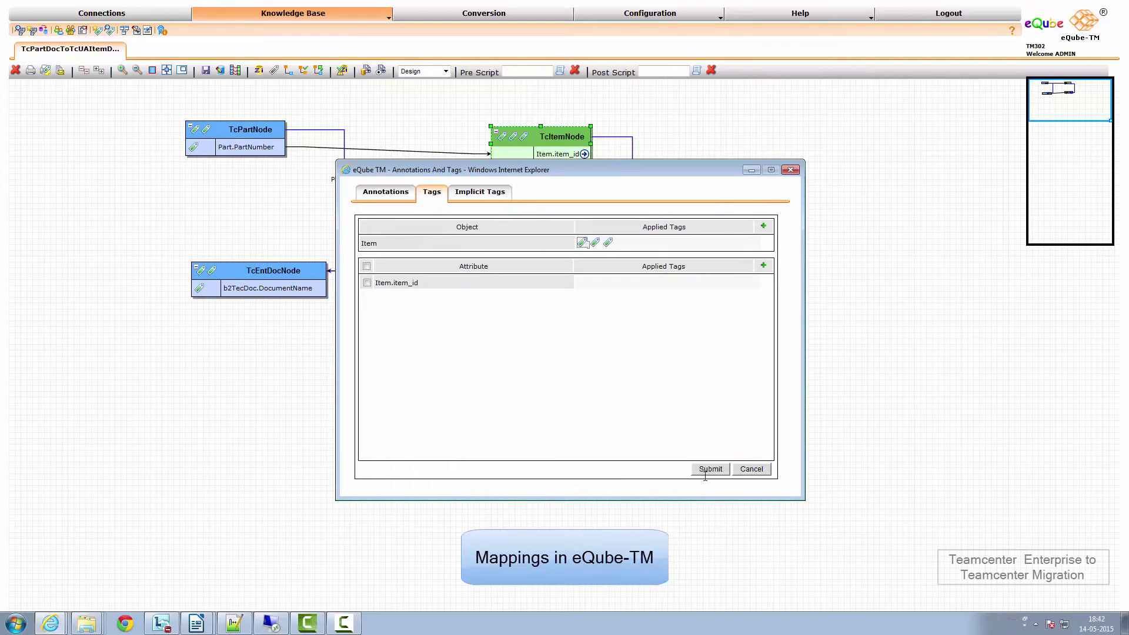
Return to the mapping search results, open TcEntBOMToTcUABOM and view the definition of the BOMLINE relation between ItemNode and ChildItems.
click(752, 469)
click(263, 21)
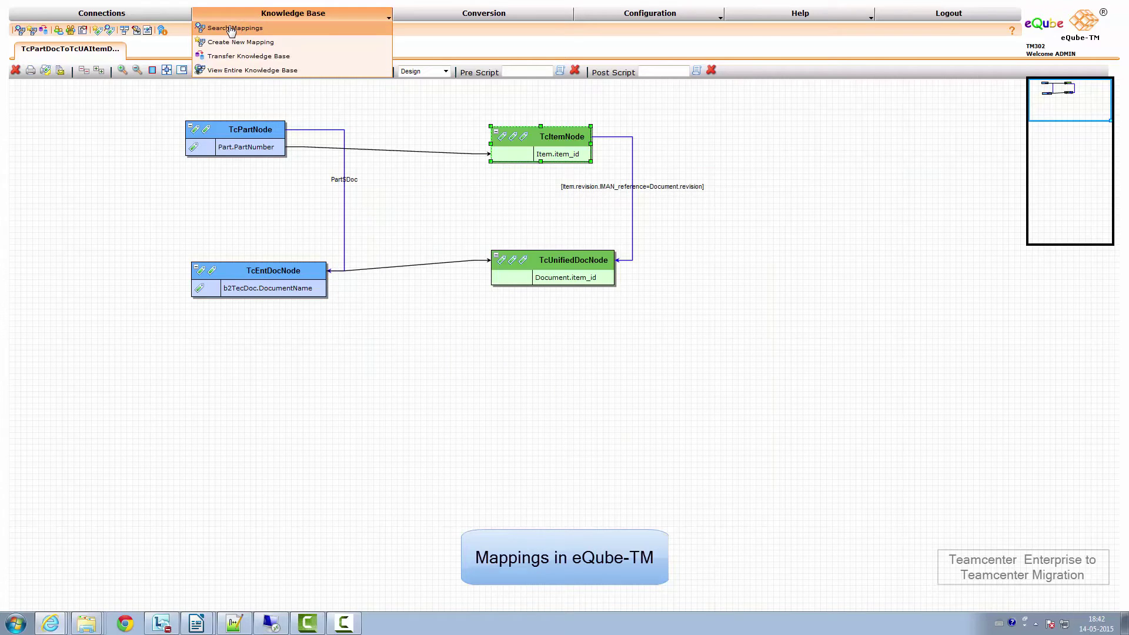
click(230, 26)
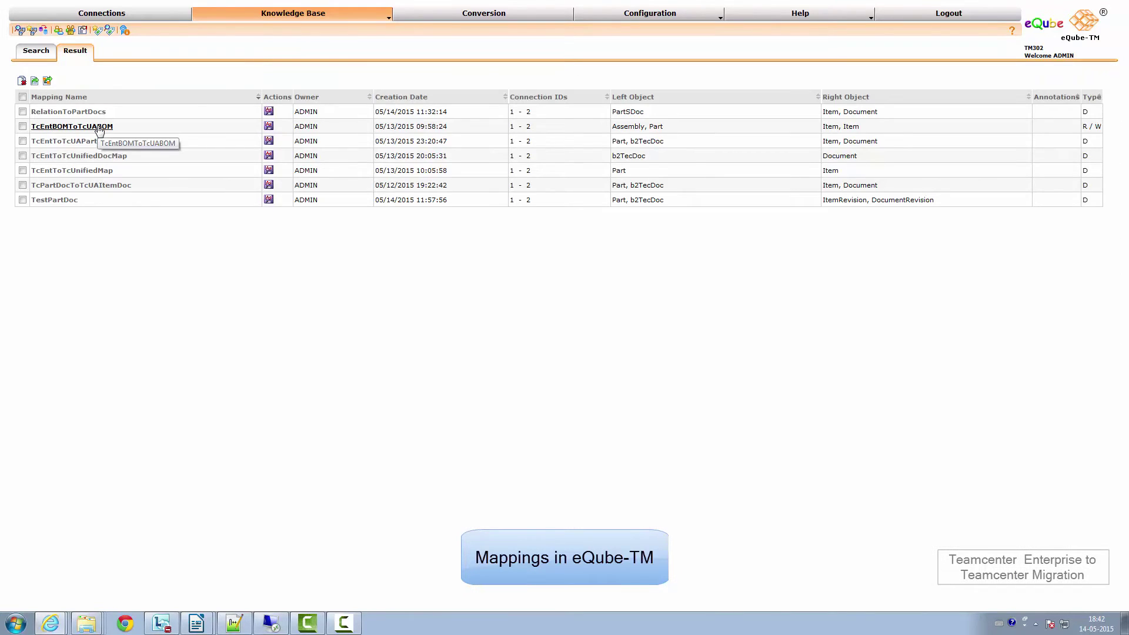
click(99, 127)
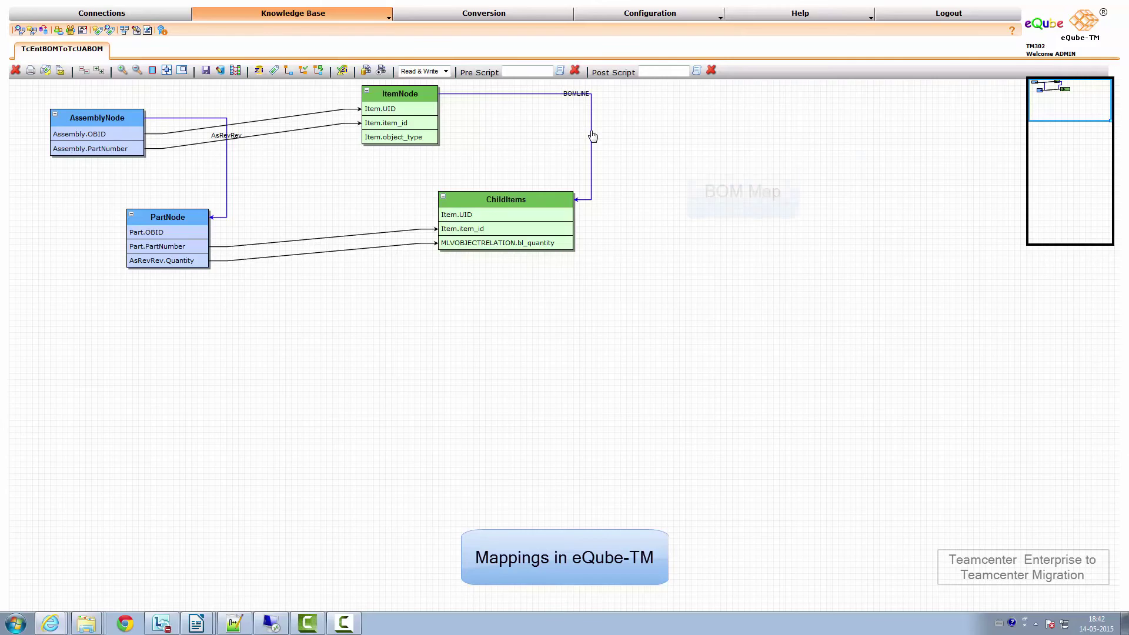
double_click(556, 101)
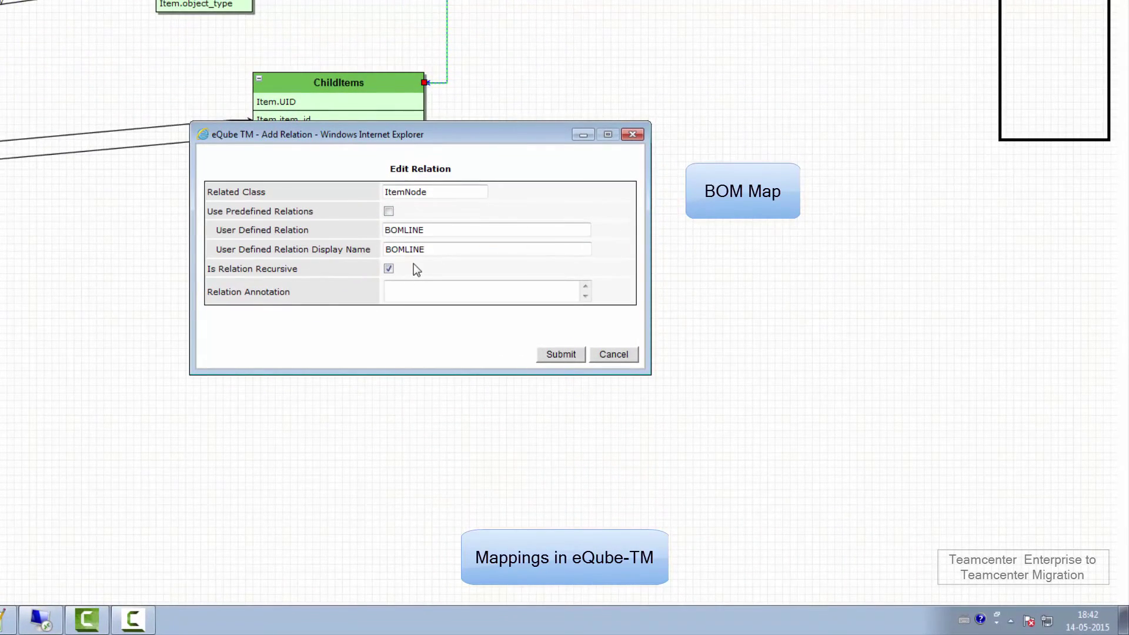
click(613, 354)
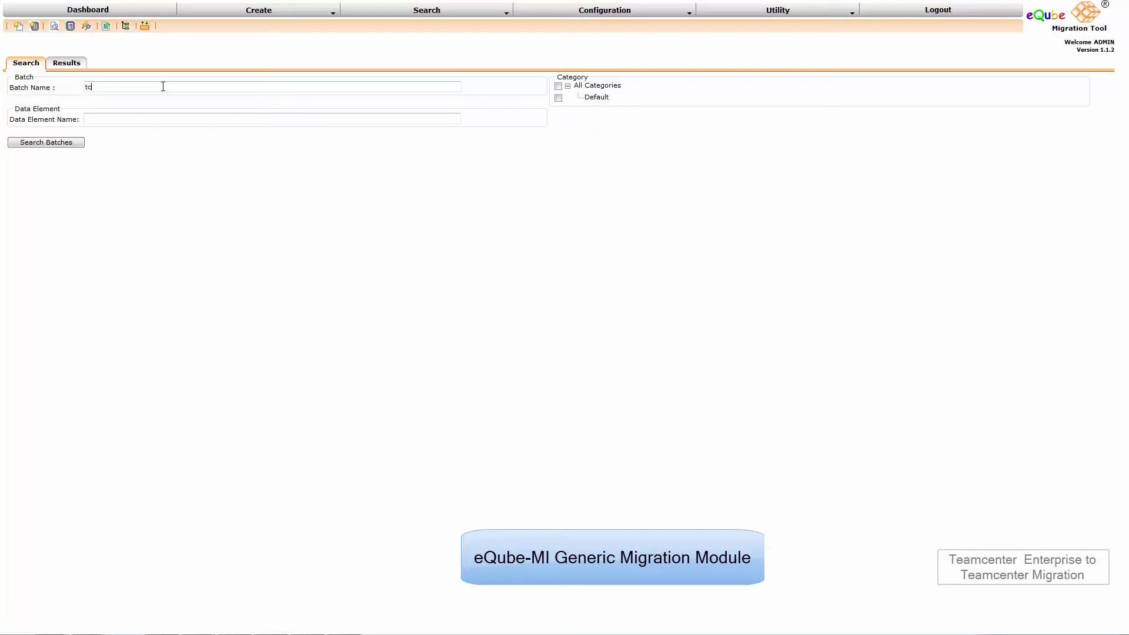
In the eQube Migration Tool, search for batches named tcent and open TcEnt_TcUA_Part_Document_BOM_Batch to review its data elements.
text(ent)
click(50, 143)
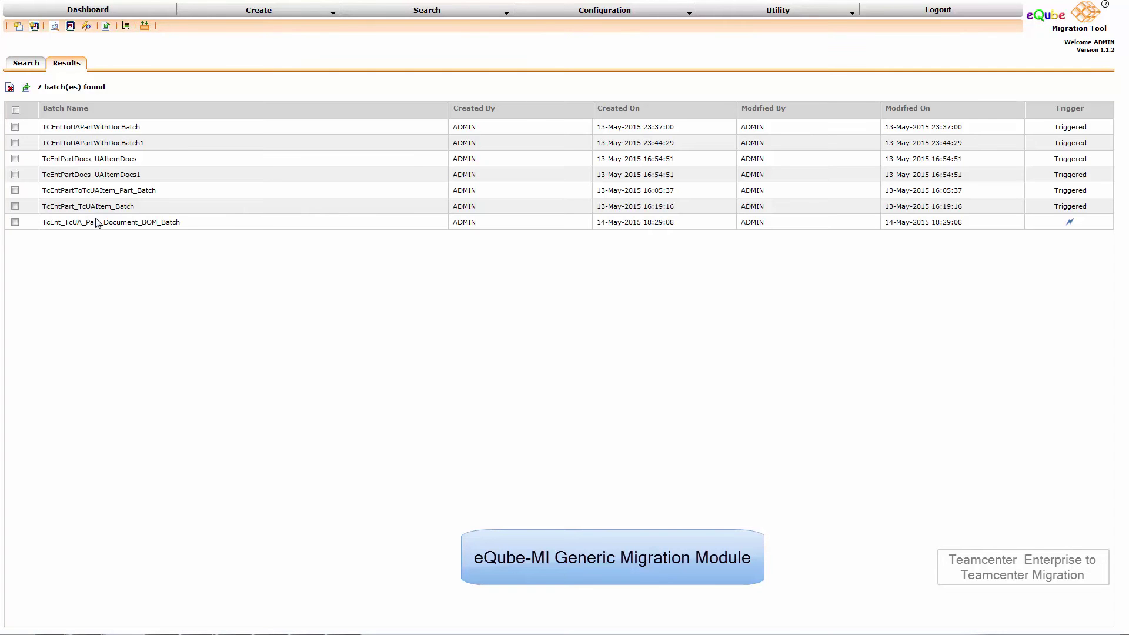
click(98, 223)
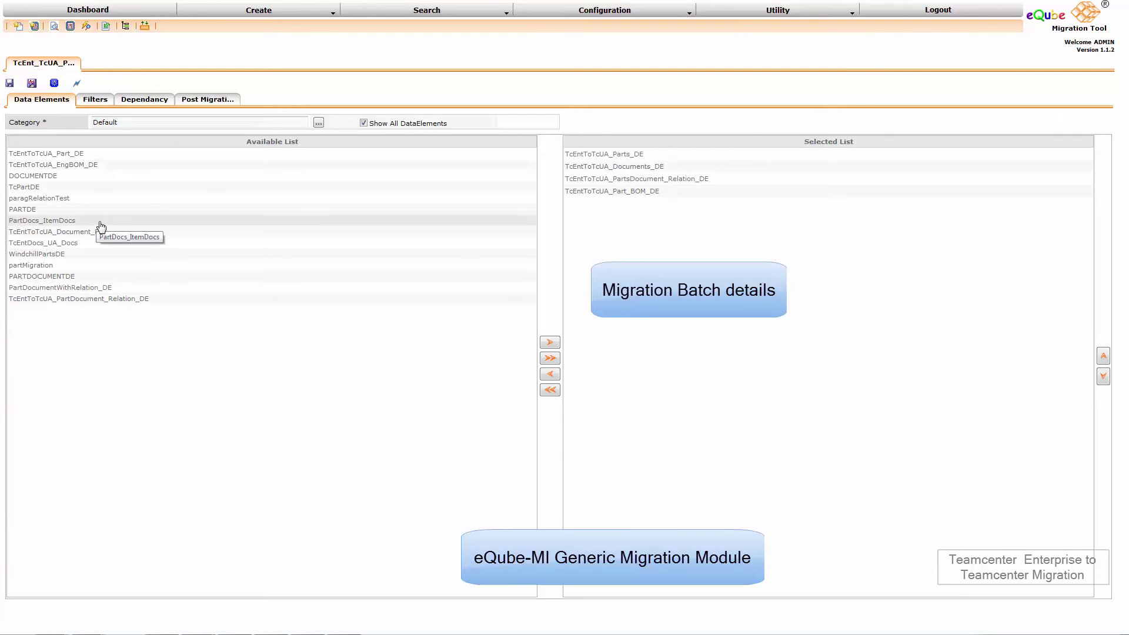
Go to the data element search results and open TcEntToTcUA_Parts_DE to review its connection, mapping and MLV settings.
click(383, 11)
click(381, 26)
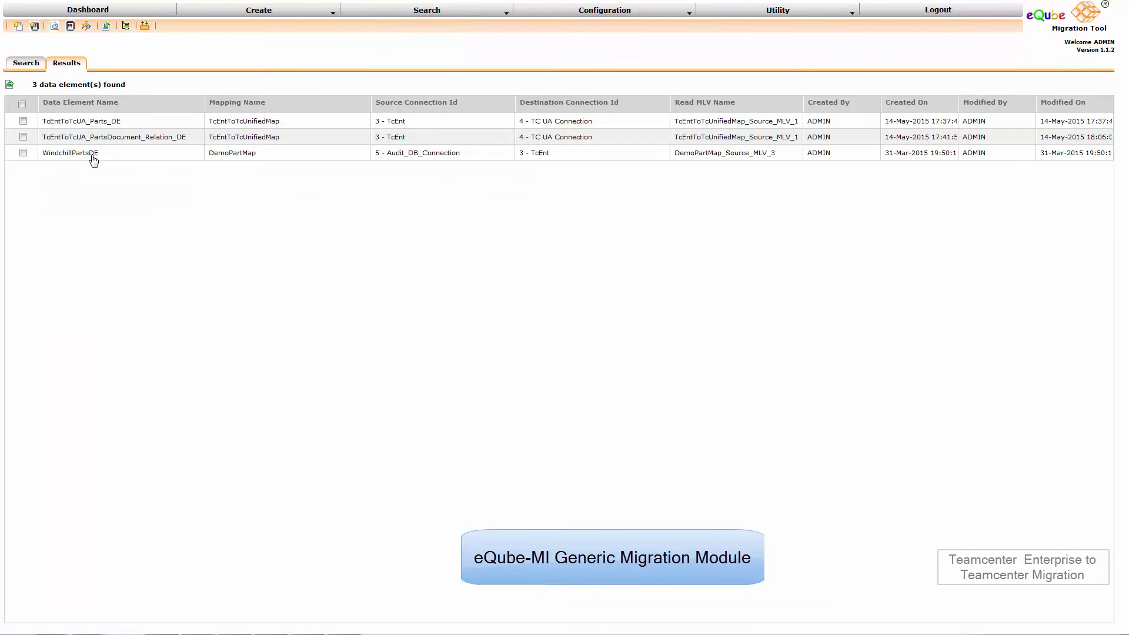
click(106, 123)
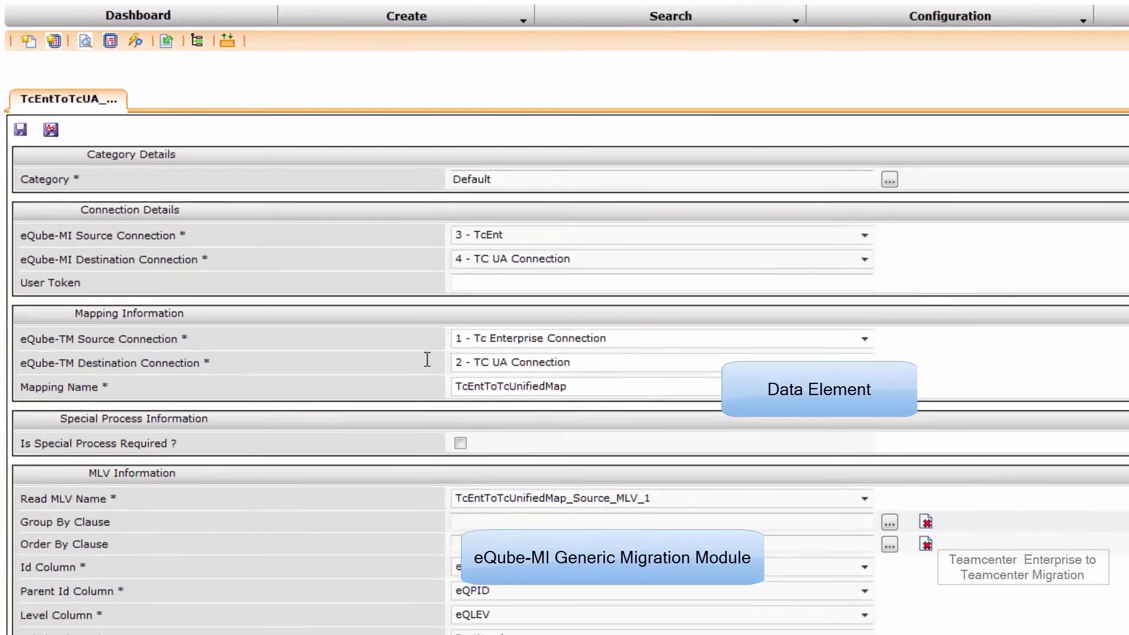
Reopen TcEnt_TcUA_Part_Document_BOM_Batch, review the dependencies between its data elements and trigger the batch.
click(731, 17)
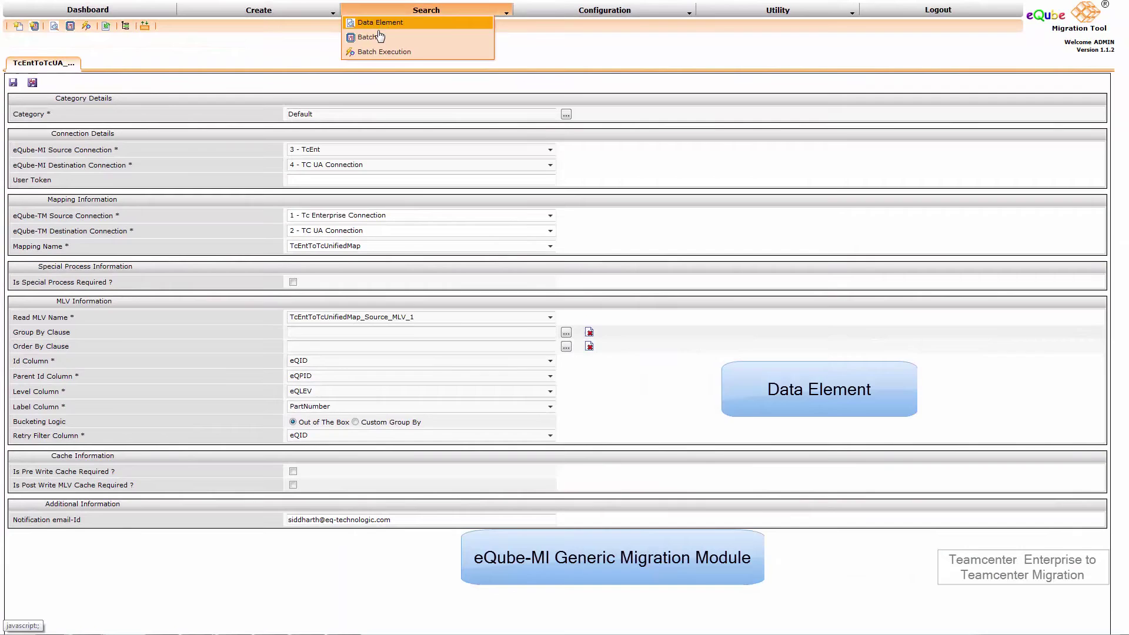
click(379, 38)
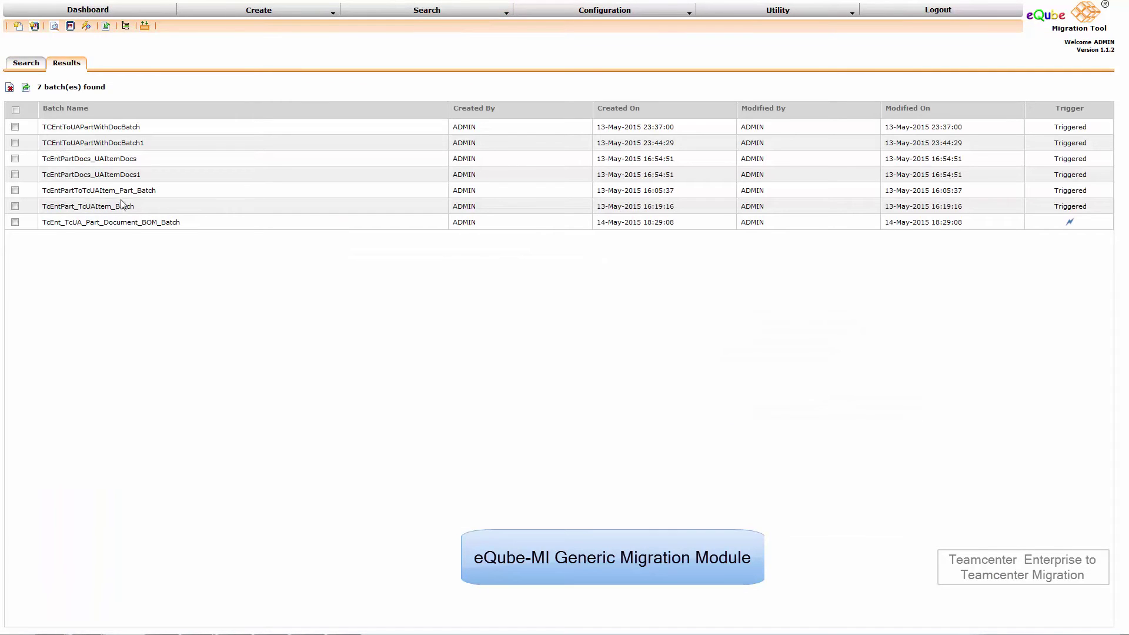
double_click(137, 223)
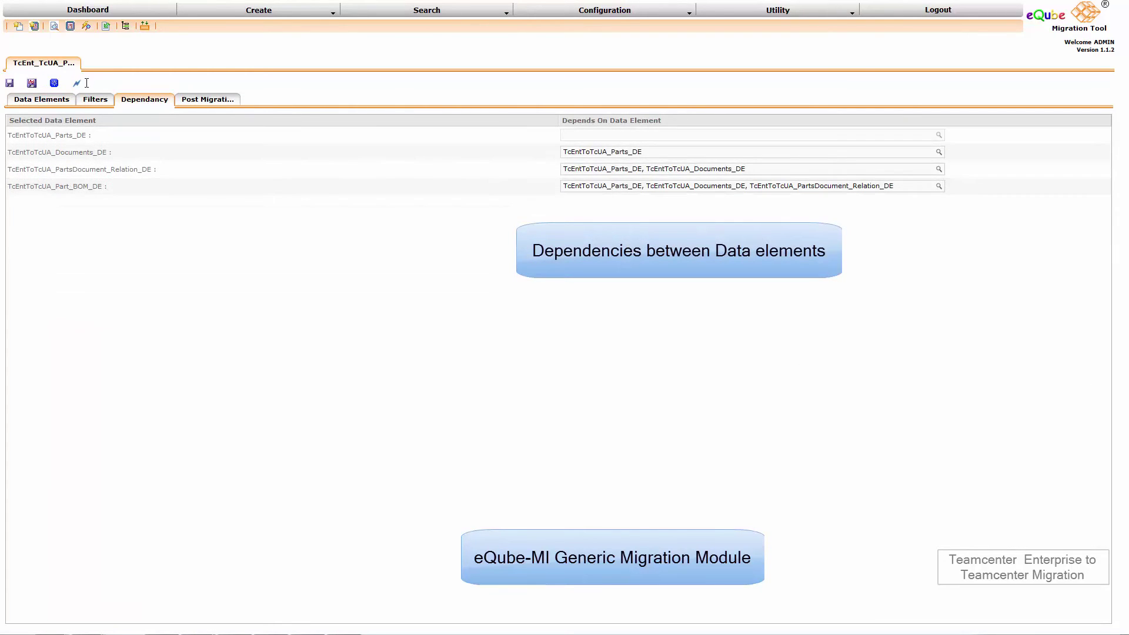
click(76, 82)
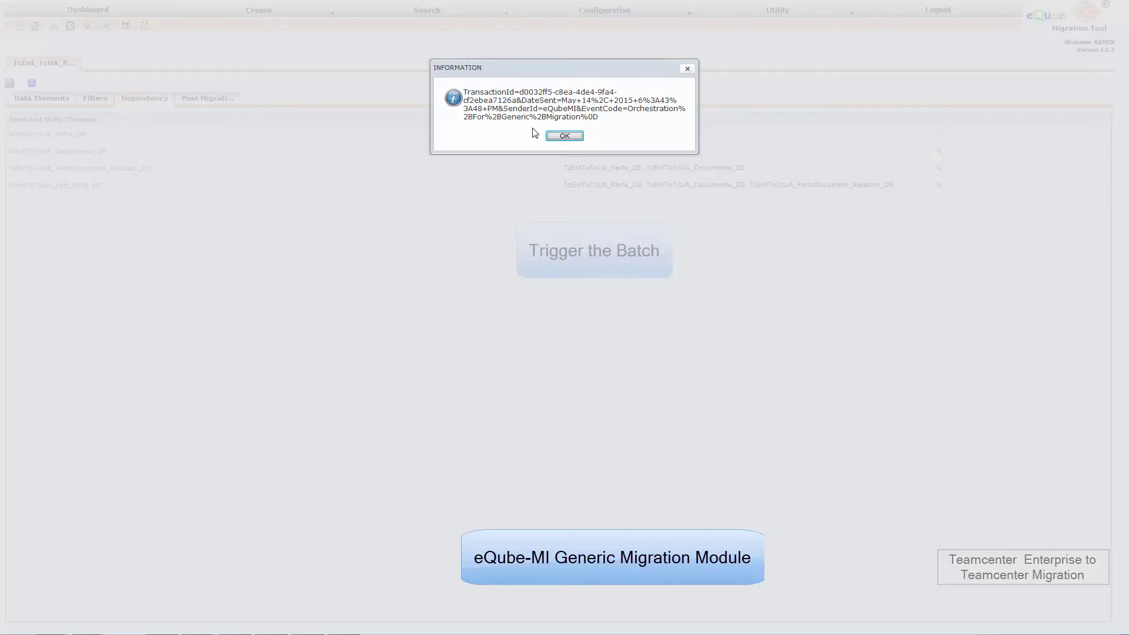
click(563, 137)
Check the status of TcEnt_TcUA_Part_Document_BOM_Batch on the dashboard and refresh the list of executions.
click(89, 10)
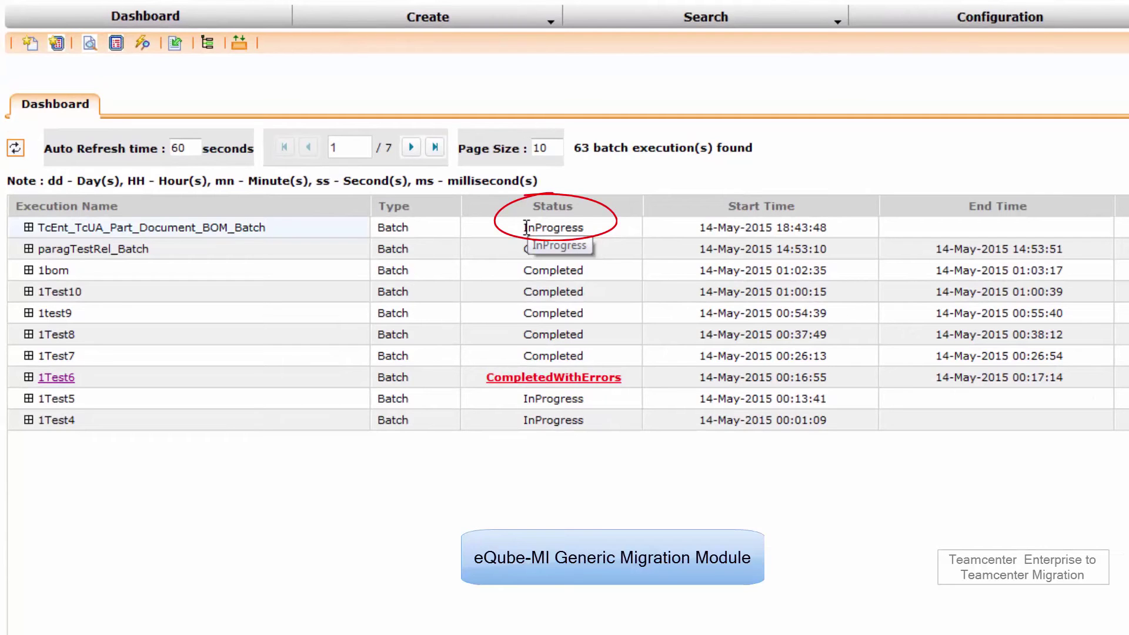
drag(527, 228, 584, 228)
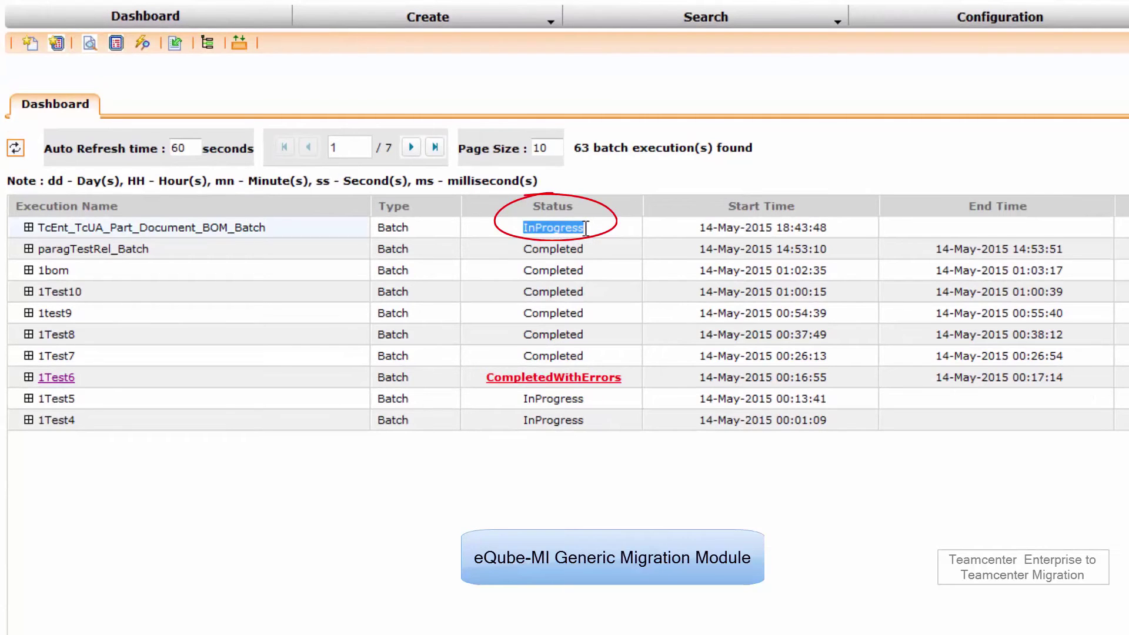
click(17, 154)
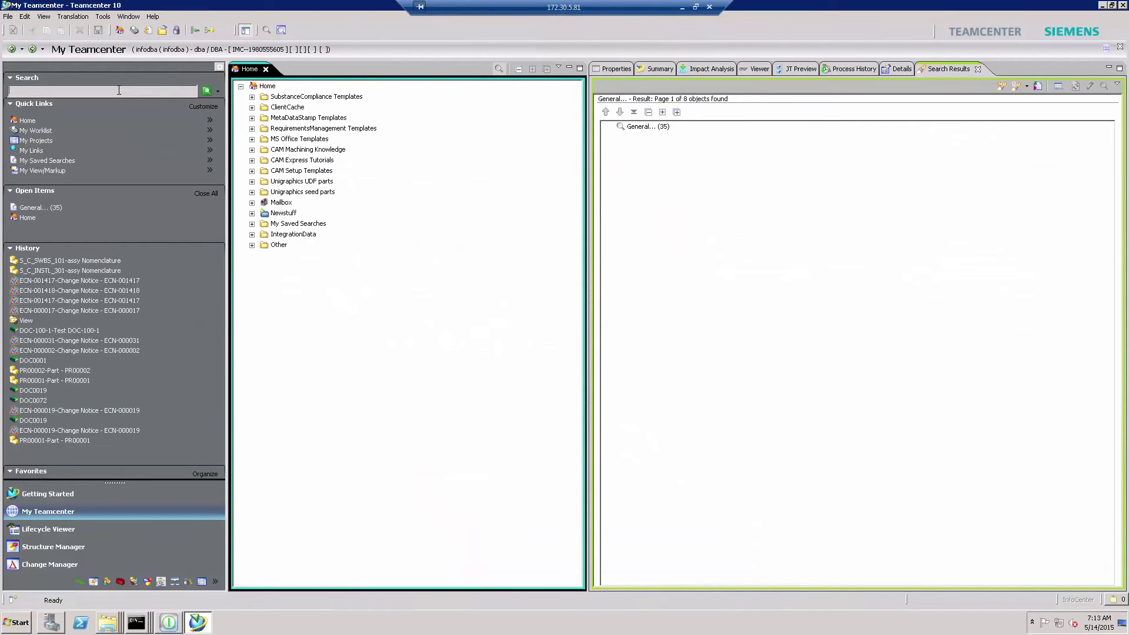
In Teamcenter, search for item S_C_SWBS_101 and send its revision S_C_SWBS_101/A;1 to Structure Manager.
text(S_C_SWBS_101)
click(207, 92)
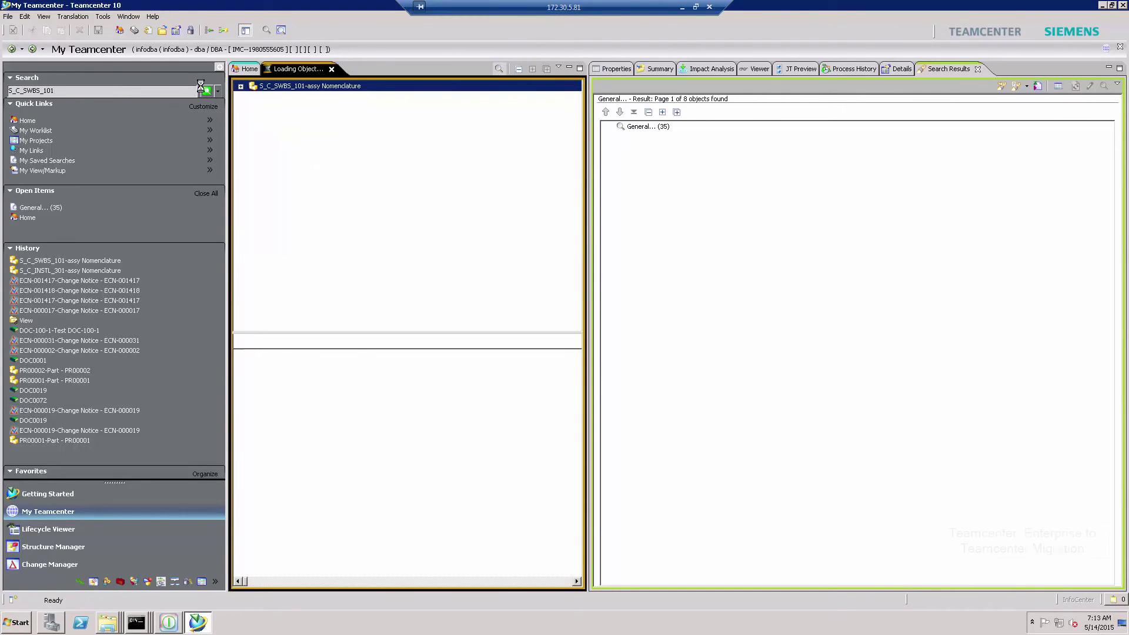
right_click(279, 117)
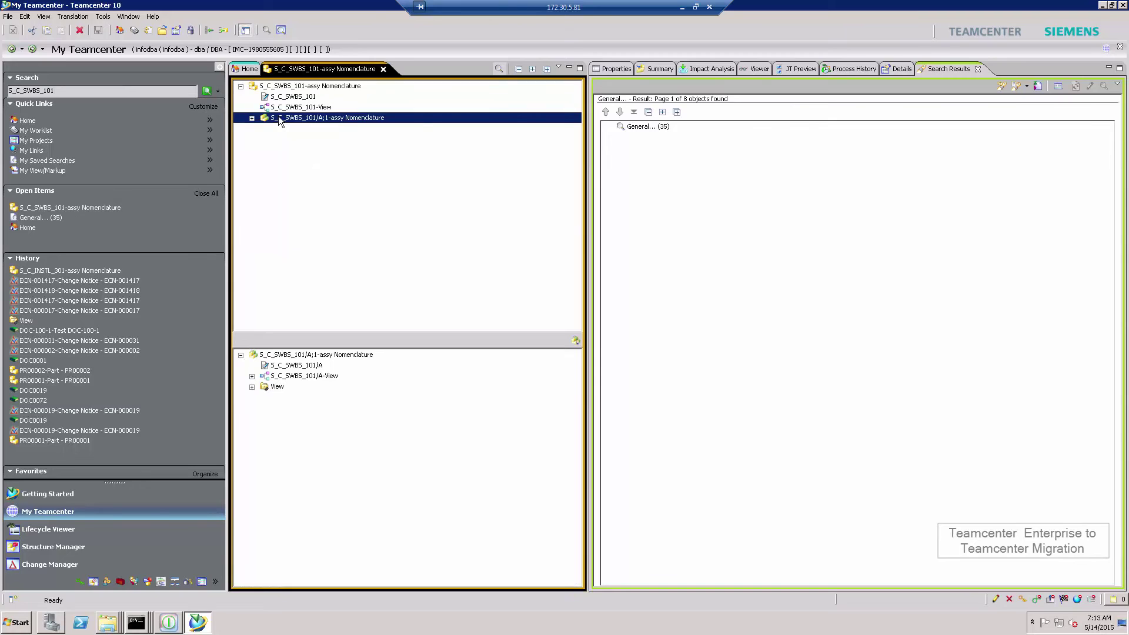
mouse_move(401, 224)
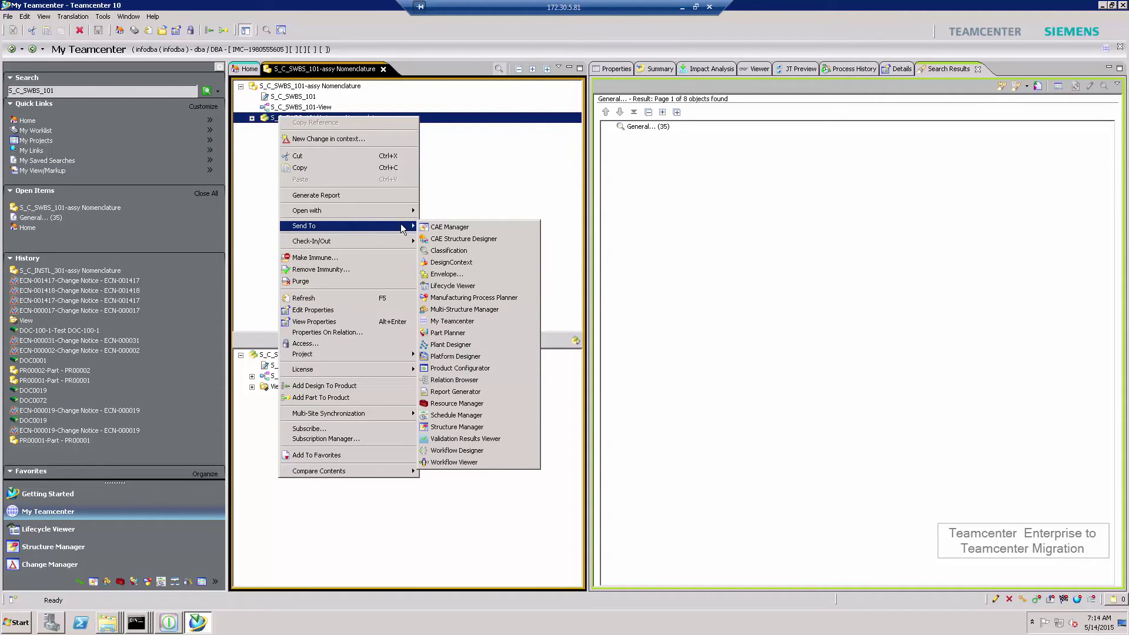
click(462, 428)
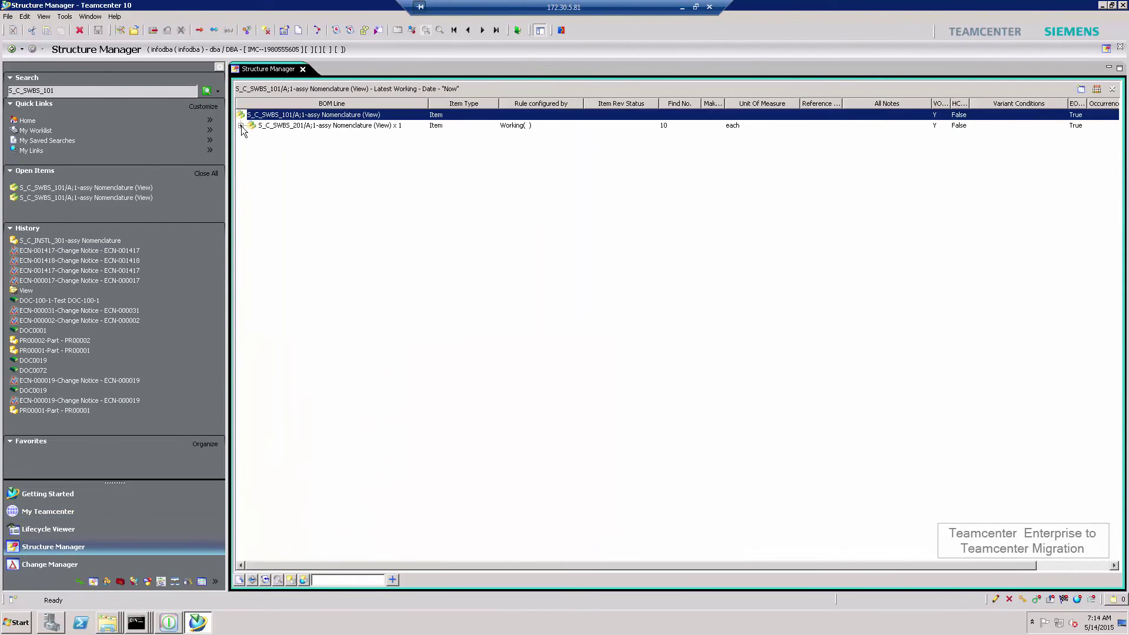
Expand the migrated BOM under S_C_SWBS_201, including S_C_INSTL_301, S_C_INSTL_302 and assemblies S_C_ASSM_401 and S_C_ASSM_402.
click(241, 126)
click(252, 136)
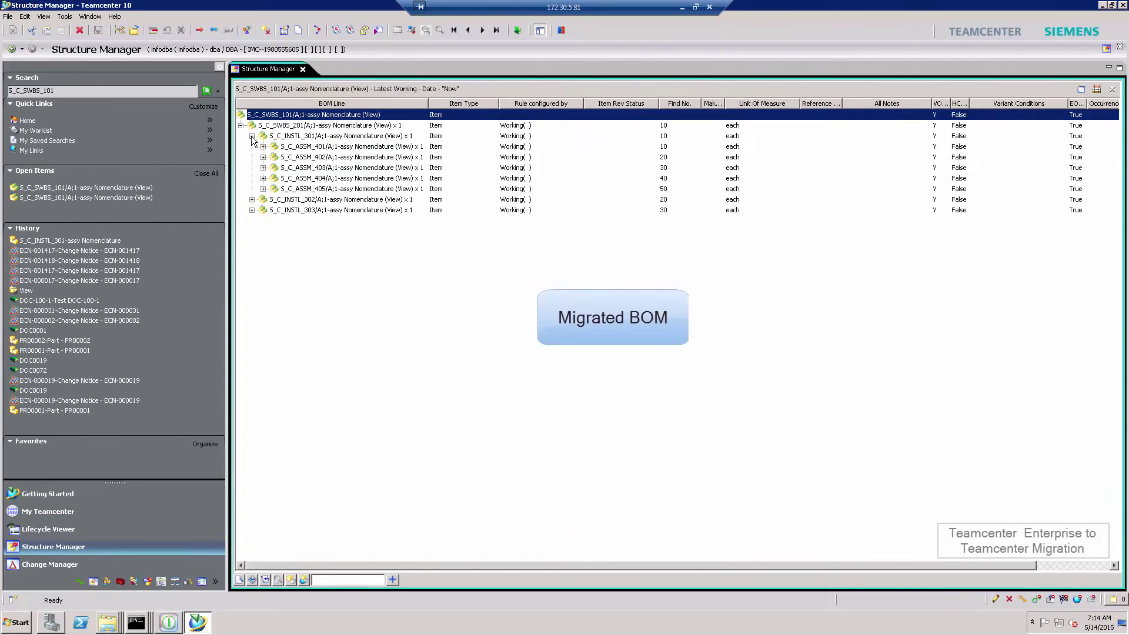
click(251, 199)
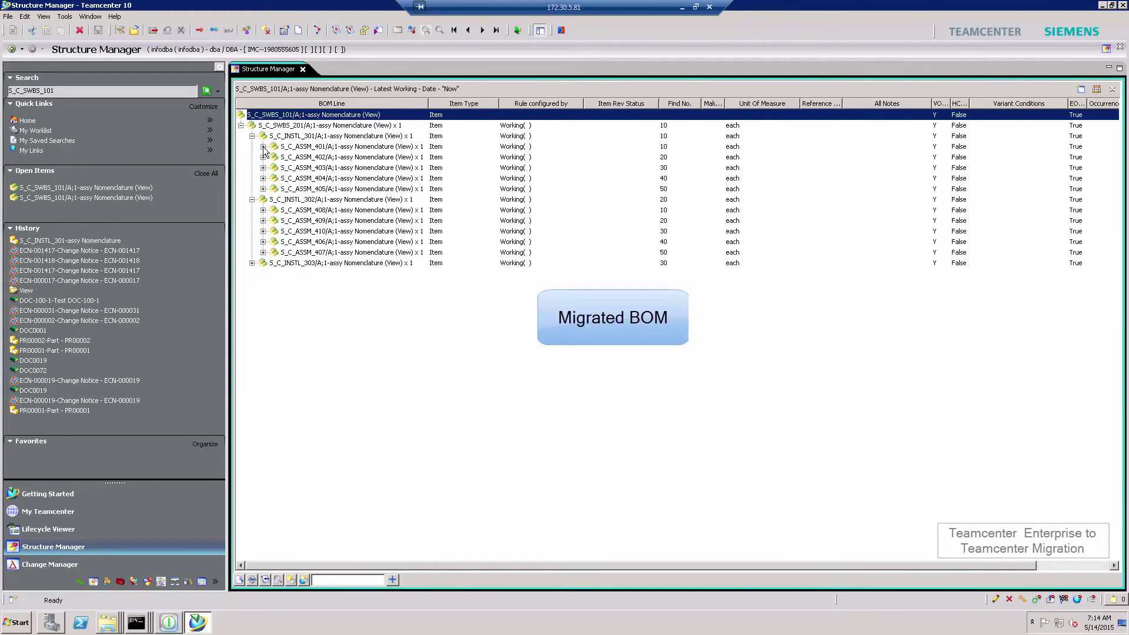
click(263, 148)
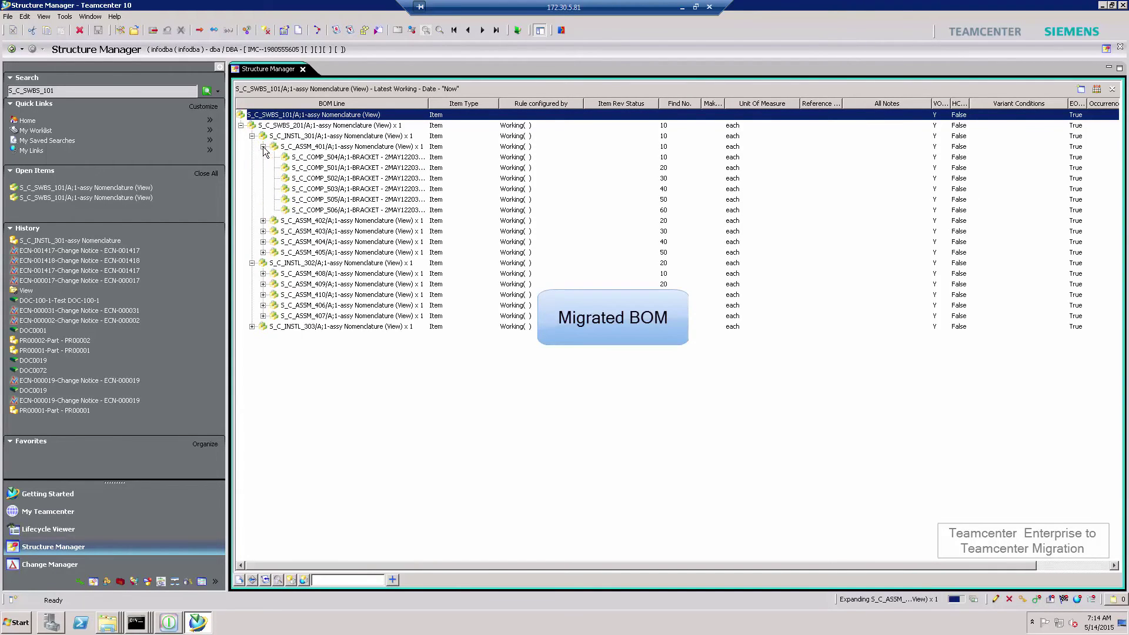
click(264, 221)
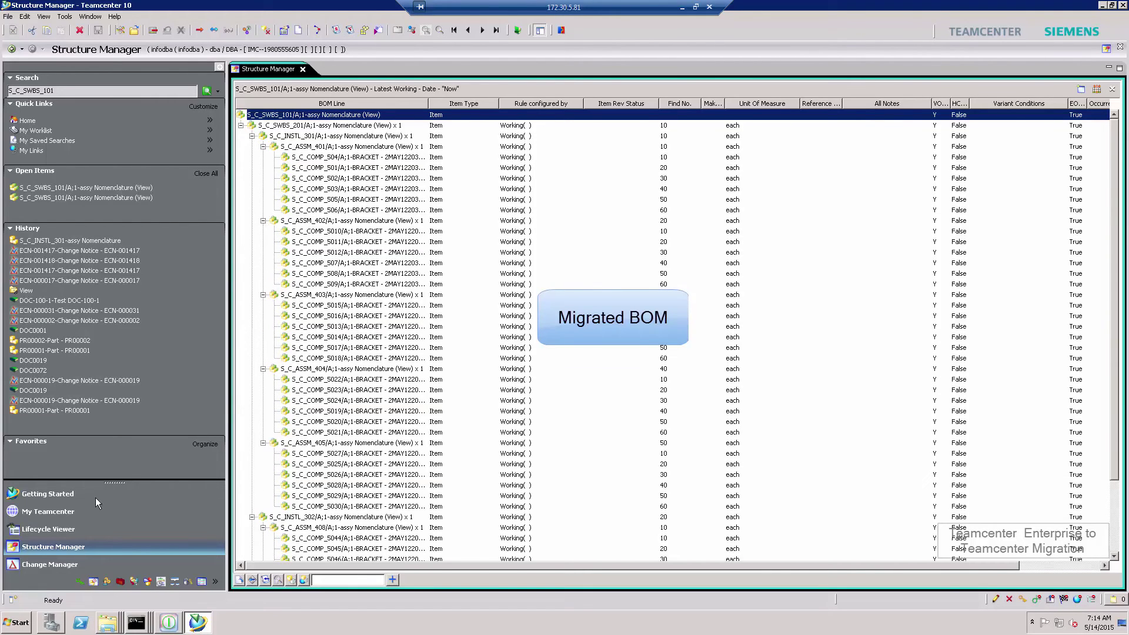
Return to My Teamcenter and search for item S_C_INSTL_301.
click(57, 512)
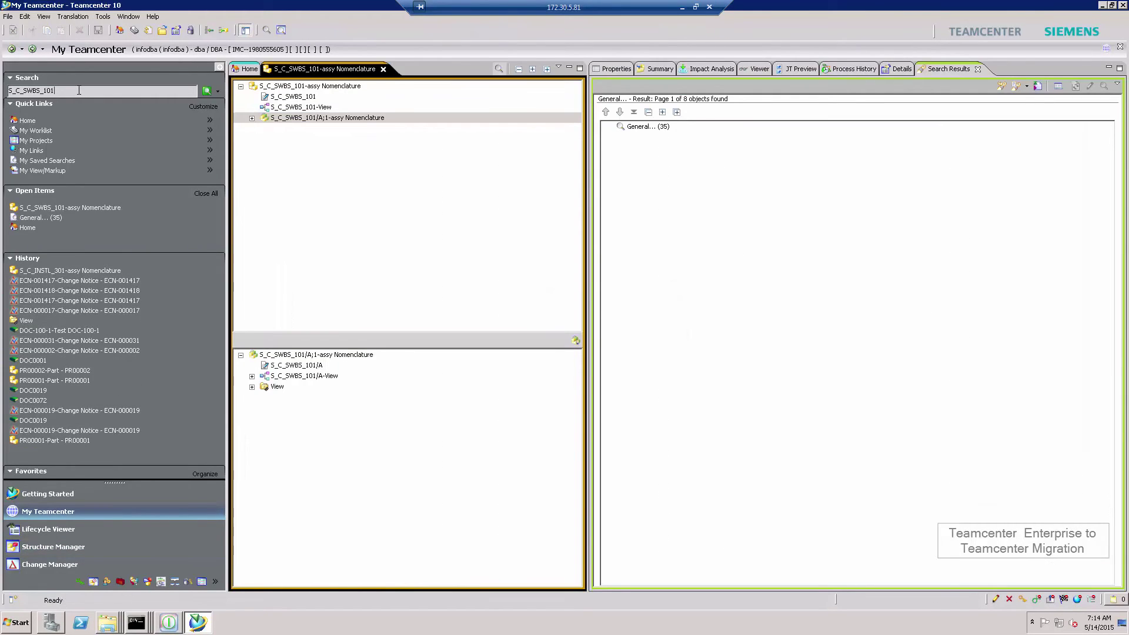
click(79, 90)
key(BackSpace)
key(BackSpace)
key(BackSpace)
key(BackSpace)
key(BackSpace)
key(BackSpace)
key(BackSpace)
key(BackSpace)
text(INSTL_301)
click(207, 91)
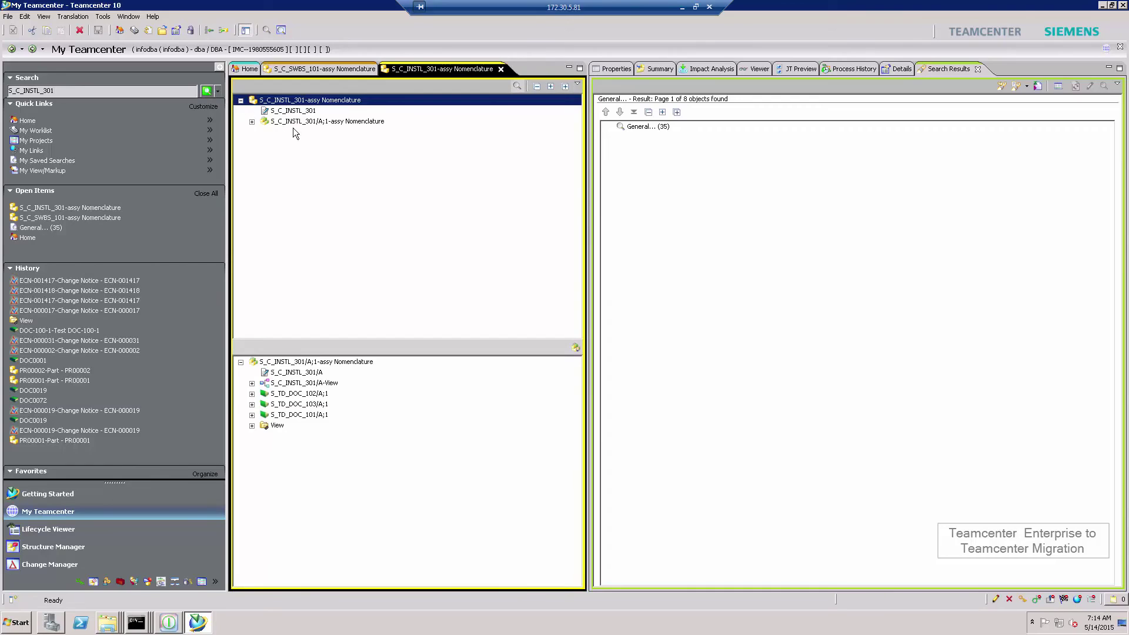
Select revision S_C_INSTL_301/A;1, expand its document S_TD_DOC_101/A;1 and view the named references of the attached dataset.
click(294, 122)
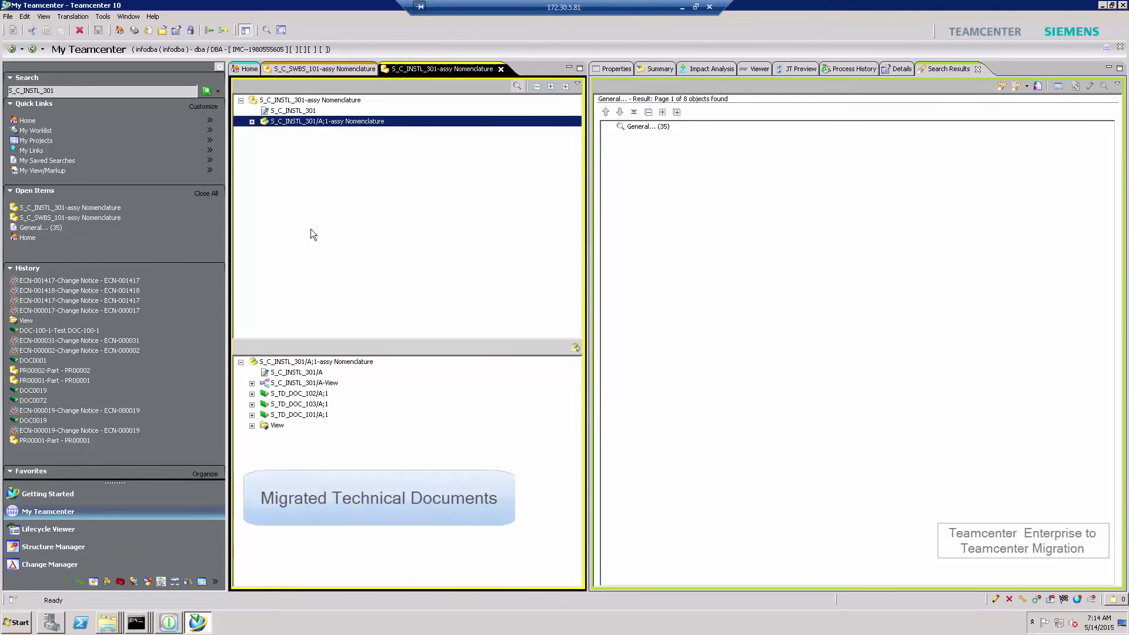
click(297, 415)
click(253, 415)
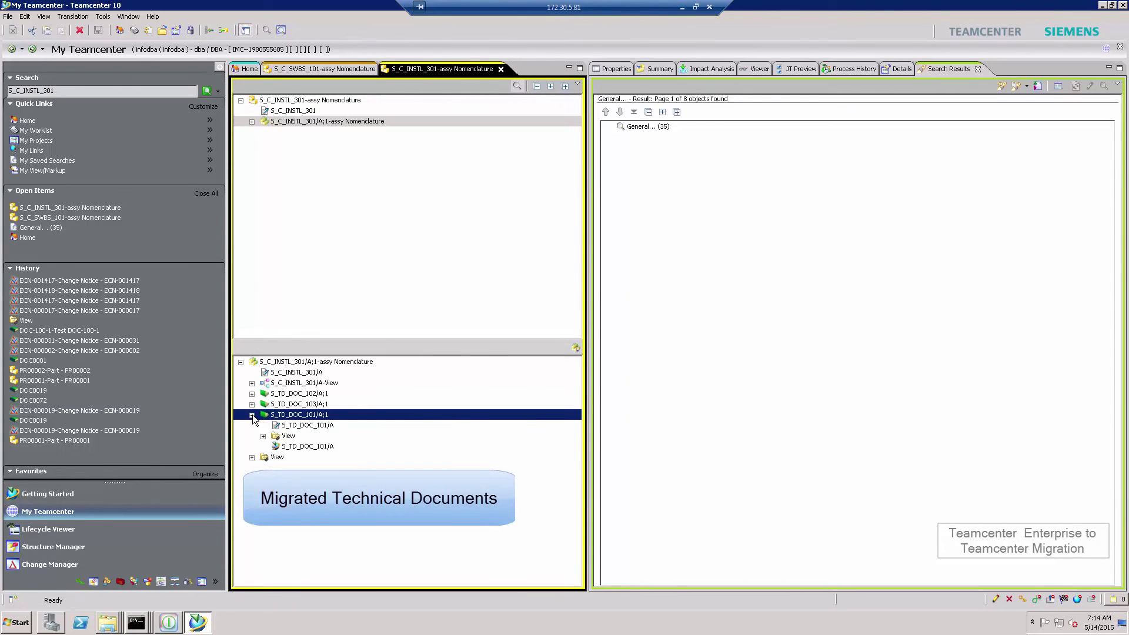
right_click(301, 448)
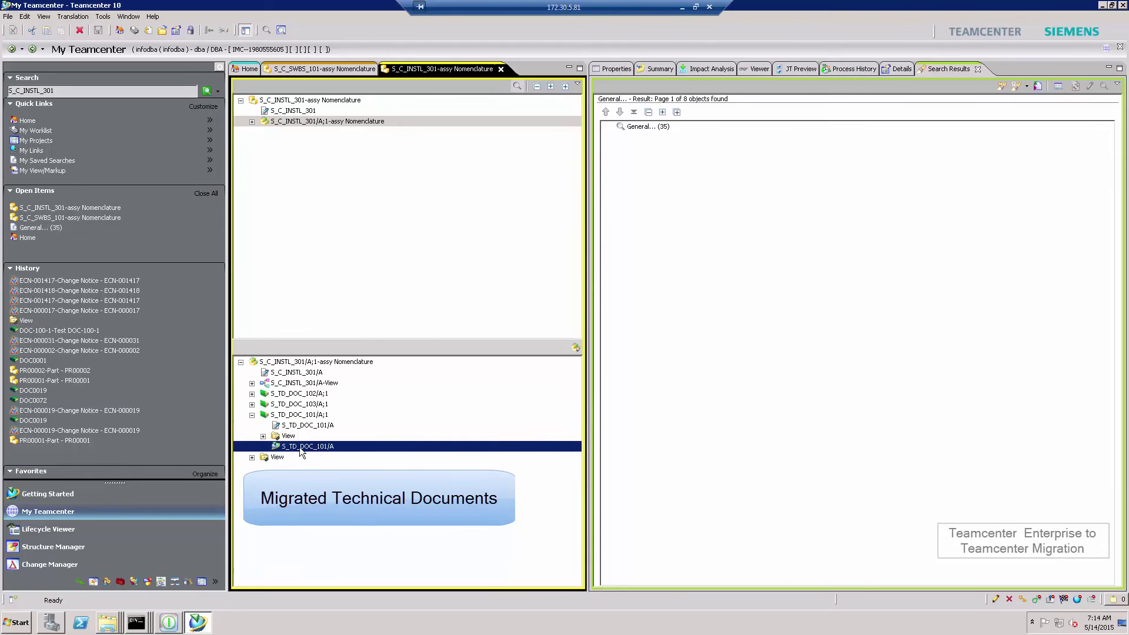
click(330, 367)
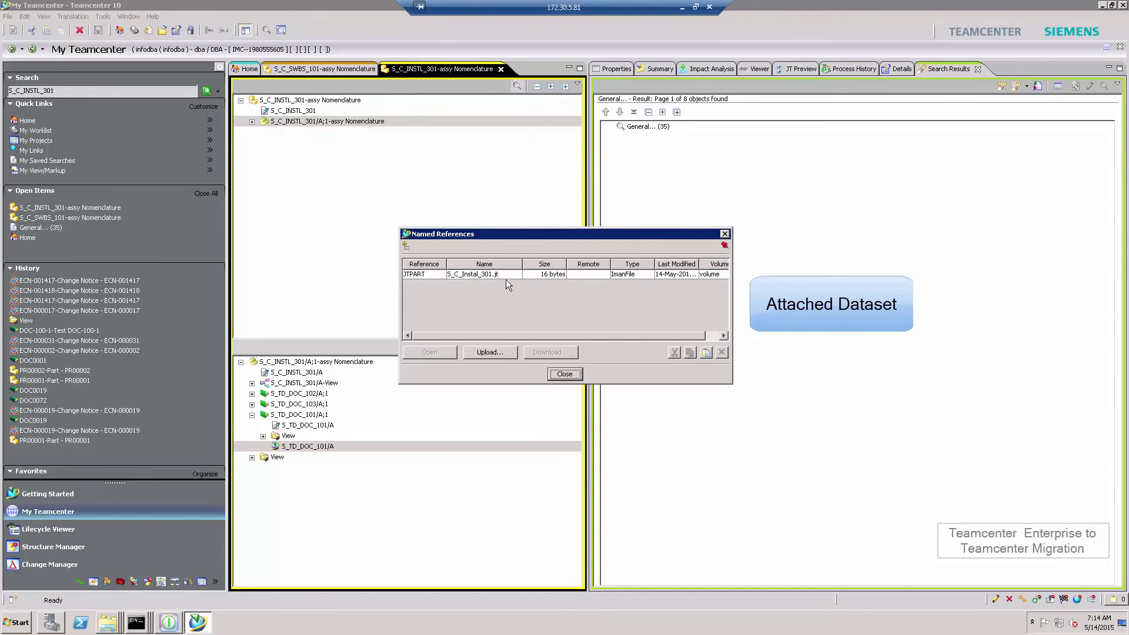
click(565, 375)
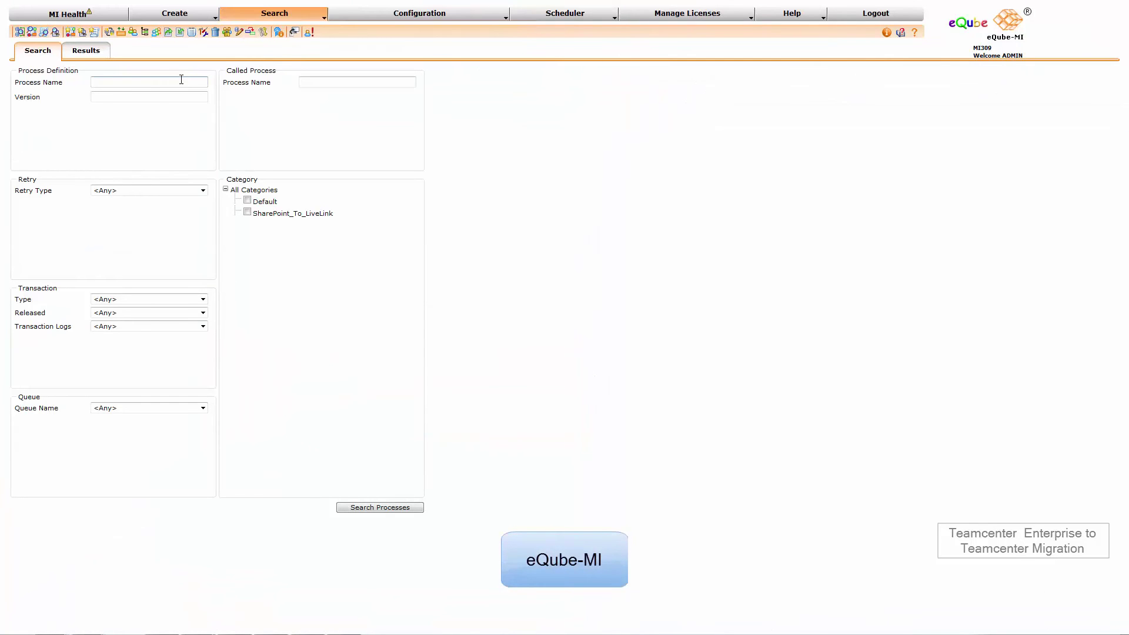
In eQube-MI, search the processes for generic and open the Generic Migration process.
click(181, 79)
text(generic)
click(375, 508)
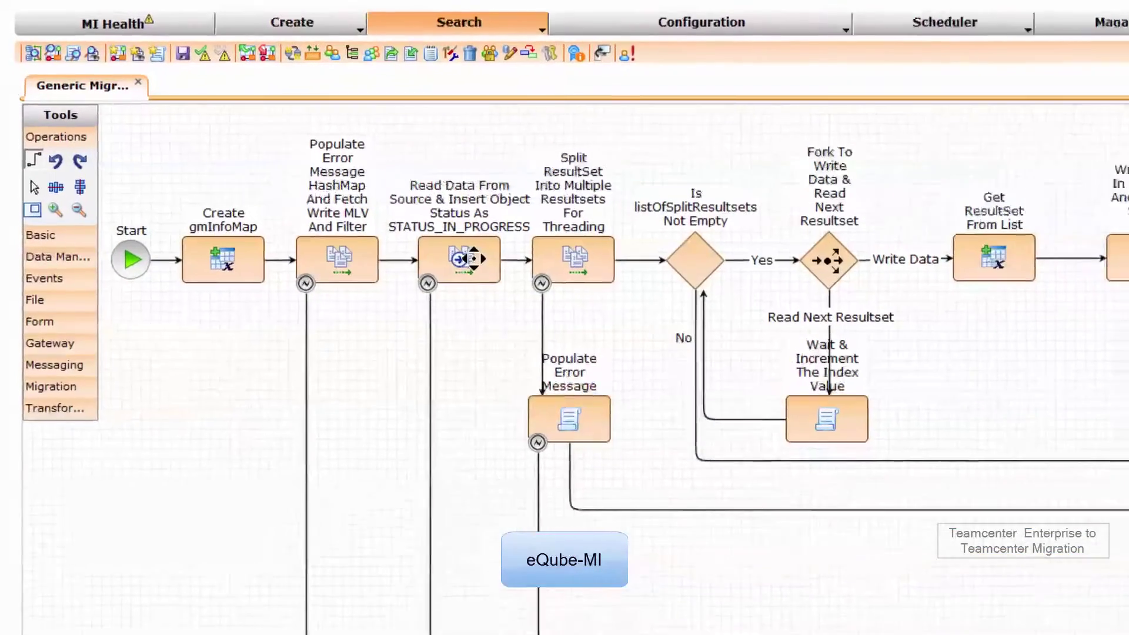
Examine the process flow from the source-reading activity to the activity that writes data in a thread and updates the status table.
click(369, 204)
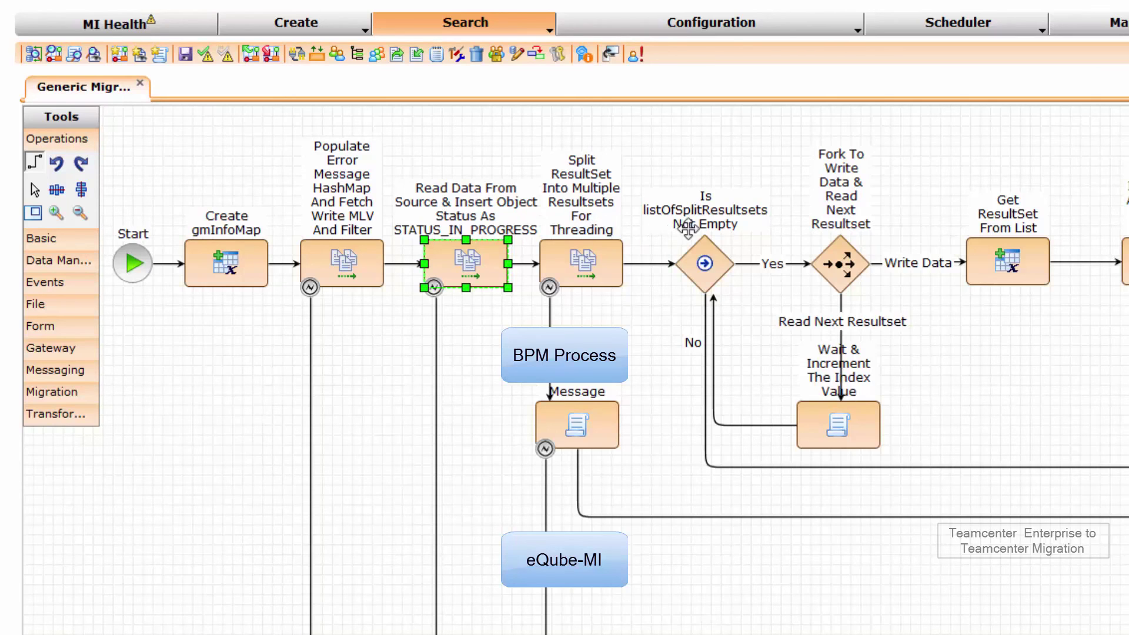
scroll(409, 224, right, 5)
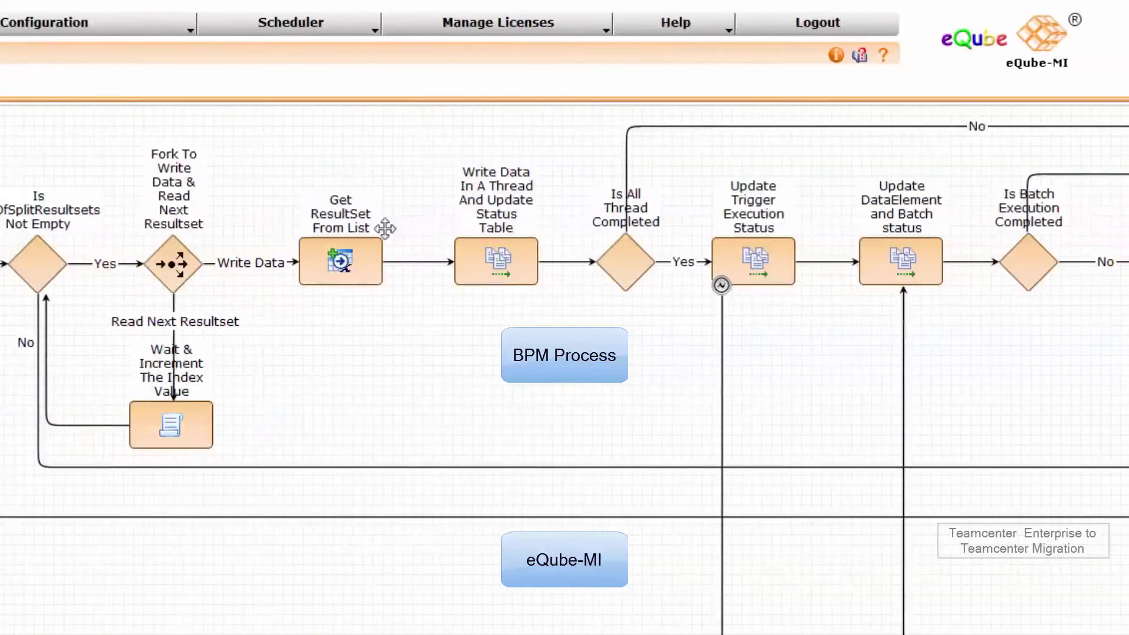
click(494, 238)
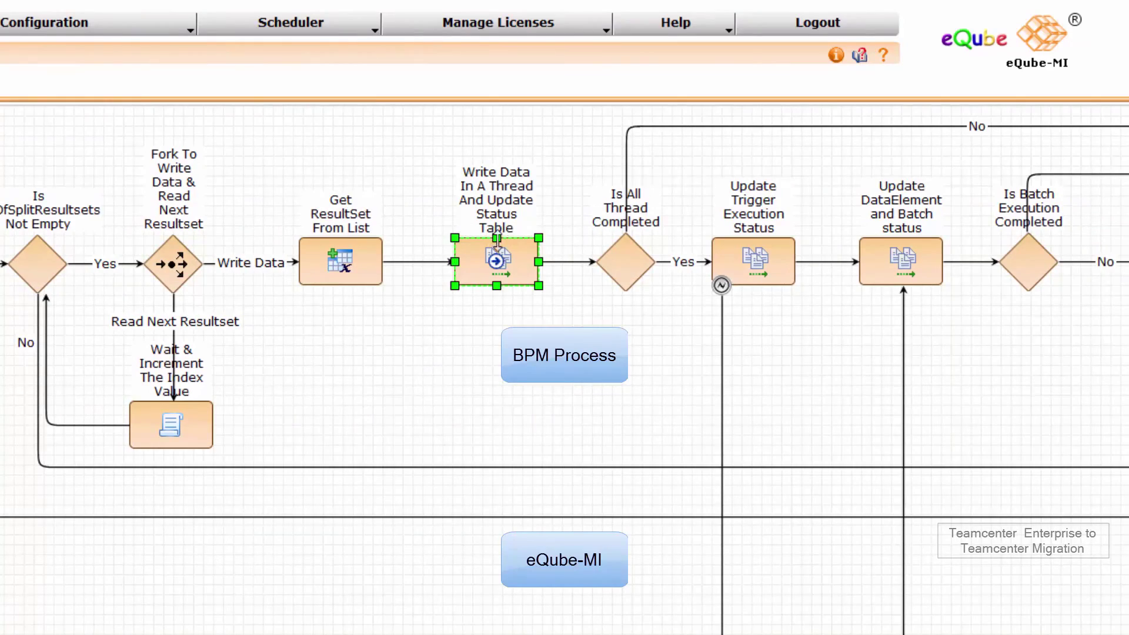